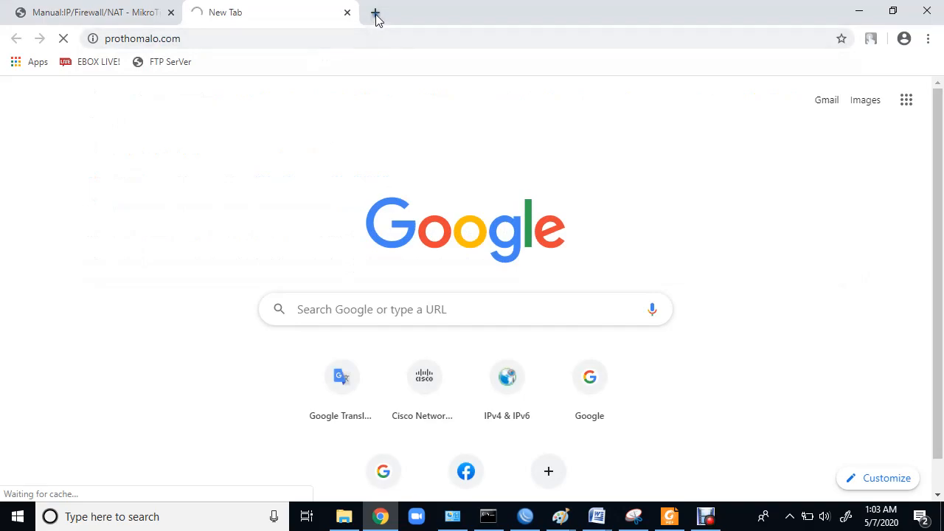
Load nyt.com in a new browser tab, then return to the prothomalo.com tab to check whether it loads
{"action": "left_click", "coordinate": [375, 13]}
{"action": "type", "text": "nyt.com"}
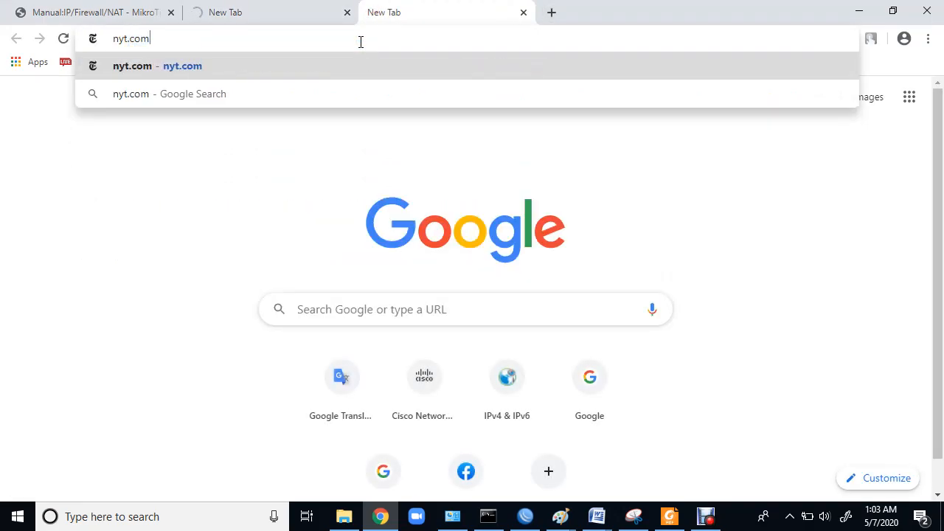
{"action": "key", "text": "Return"}
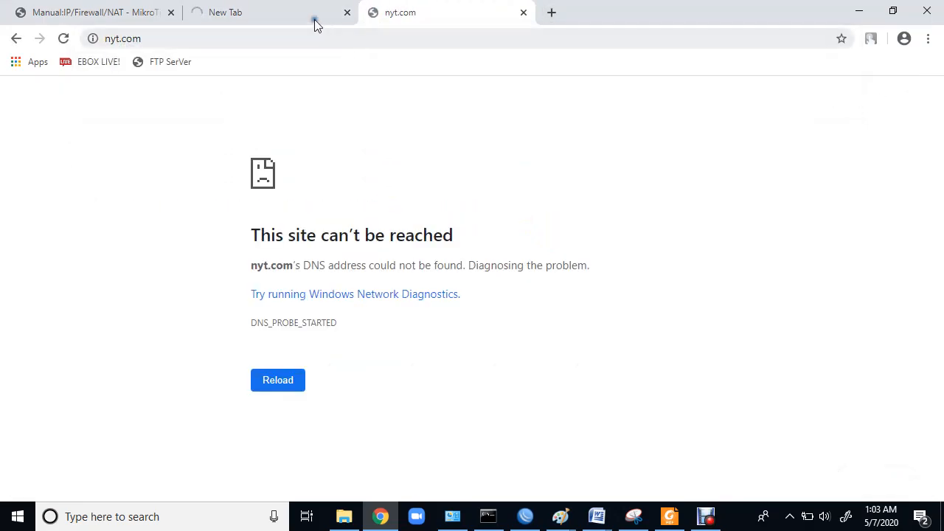
{"action": "left_click", "coordinate": [295, 17]}
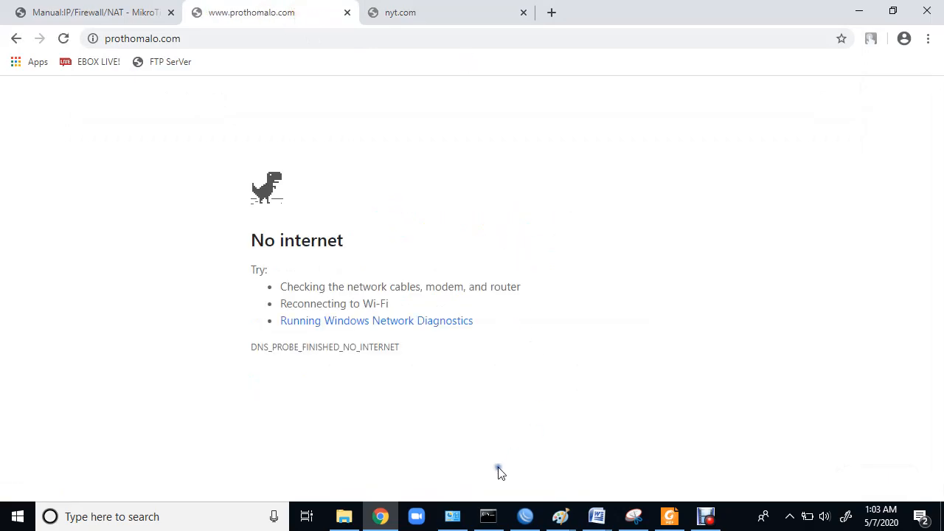
Switch to Command Prompt, stop the running ping and run ipconfig /all
{"action": "left_click", "coordinate": [488, 516]}
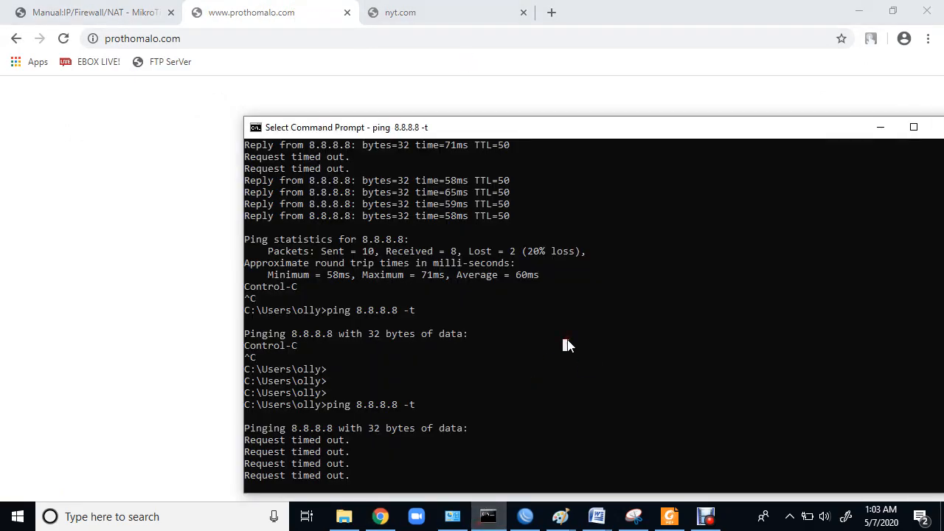
{"action": "key", "text": "ctrl+c"}
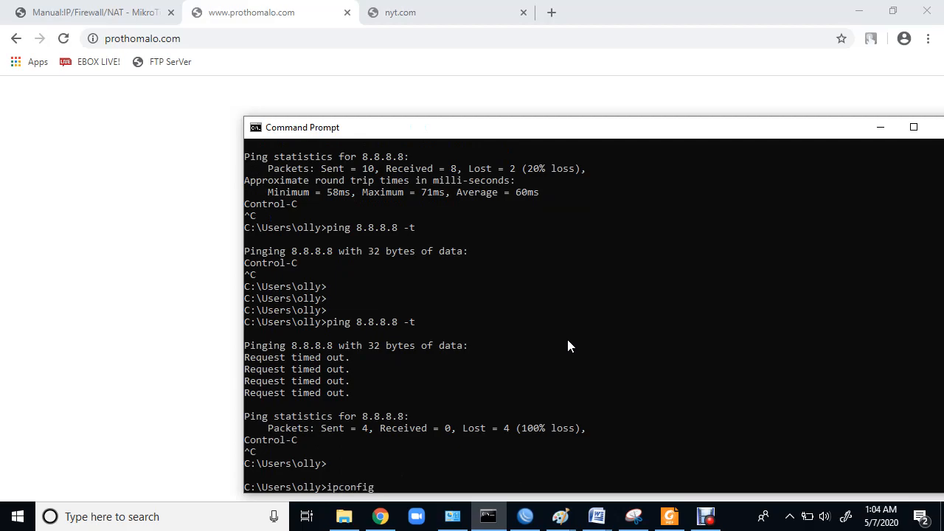
{"action": "type", "text": "ipconfig /all"}
{"action": "key", "text": "Return"}
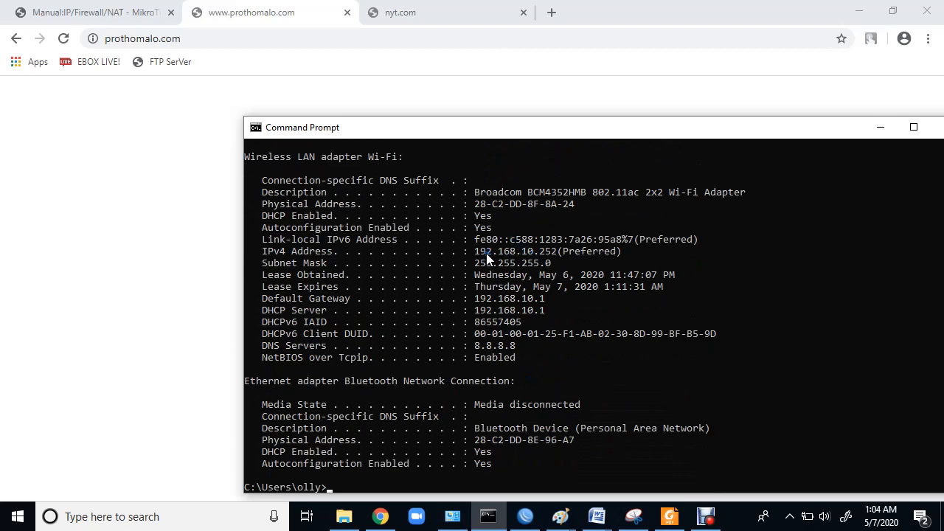
Examine the Wi-Fi adapter's IPv4 address and DNS server in the ipconfig output, then return to the browser
{"action": "left_click_drag", "start_coordinate": [478, 255], "coordinate": [553, 252]}
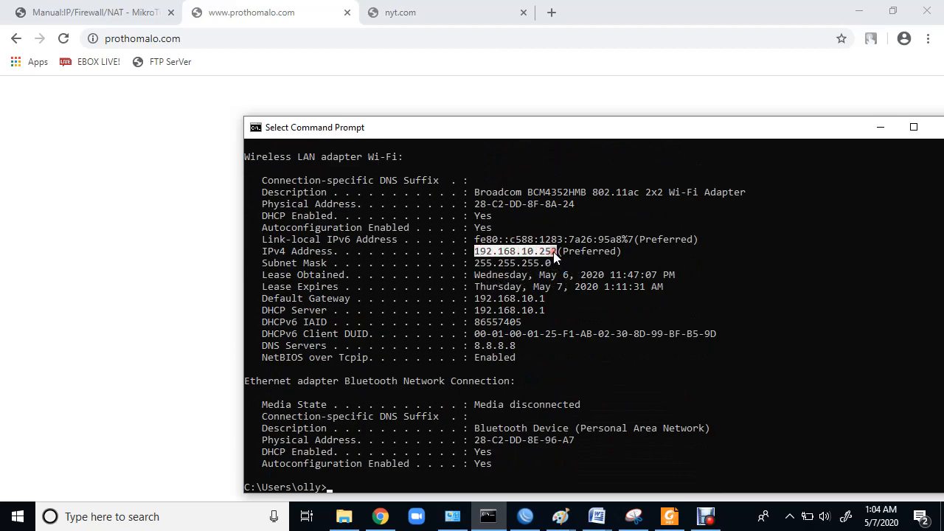
{"action": "left_click", "coordinate": [582, 314]}
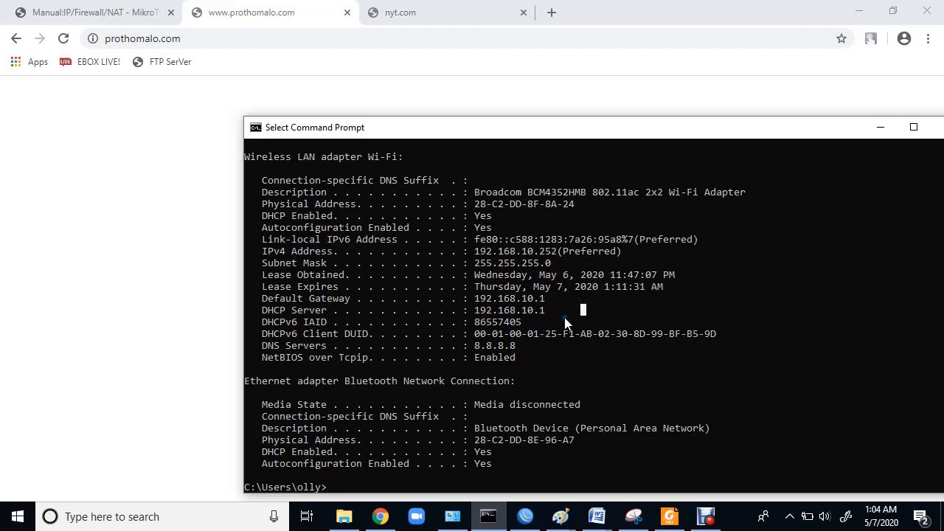
{"action": "left_click_drag", "start_coordinate": [474, 347], "coordinate": [516, 349]}
{"action": "left_click_drag", "start_coordinate": [752, 136], "coordinate": [703, 133]}
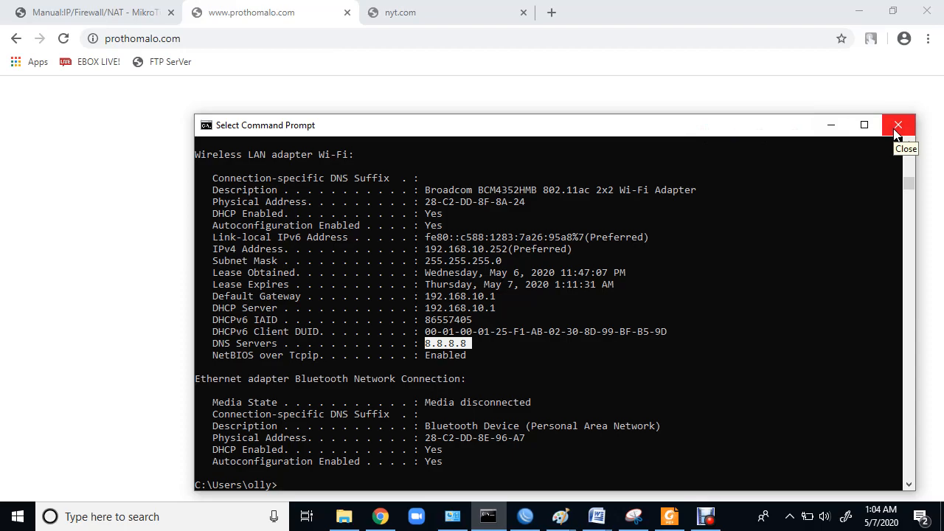
{"action": "left_click", "coordinate": [722, 343]}
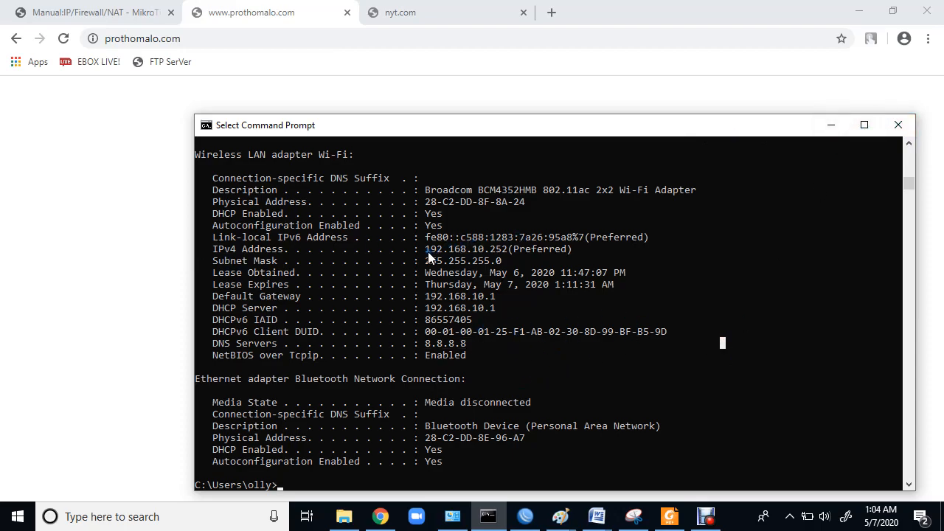
{"action": "left_click_drag", "start_coordinate": [427, 252], "coordinate": [503, 247]}
{"action": "left_click", "coordinate": [116, 229]}
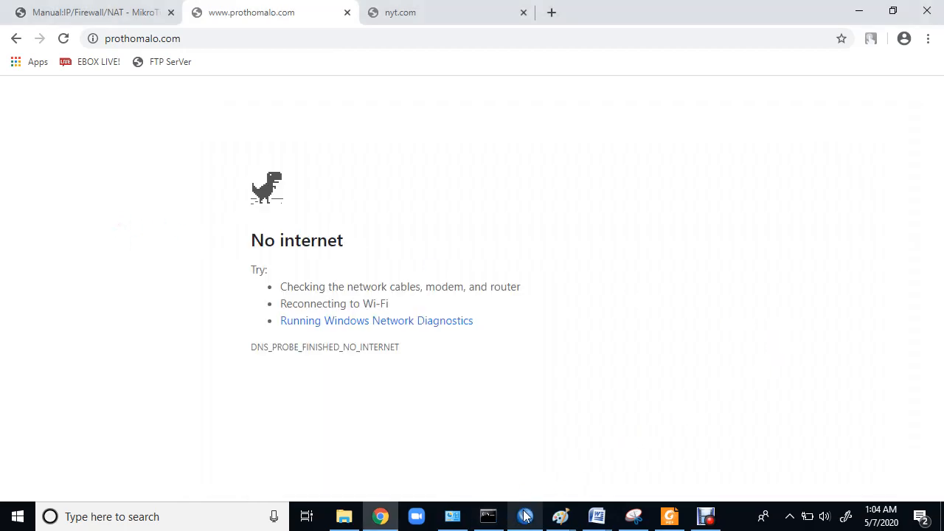
In WinBox, add a srcnat firewall NAT rule with the masquerade action and move it above the existing rules
{"action": "left_click", "coordinate": [531, 443]}
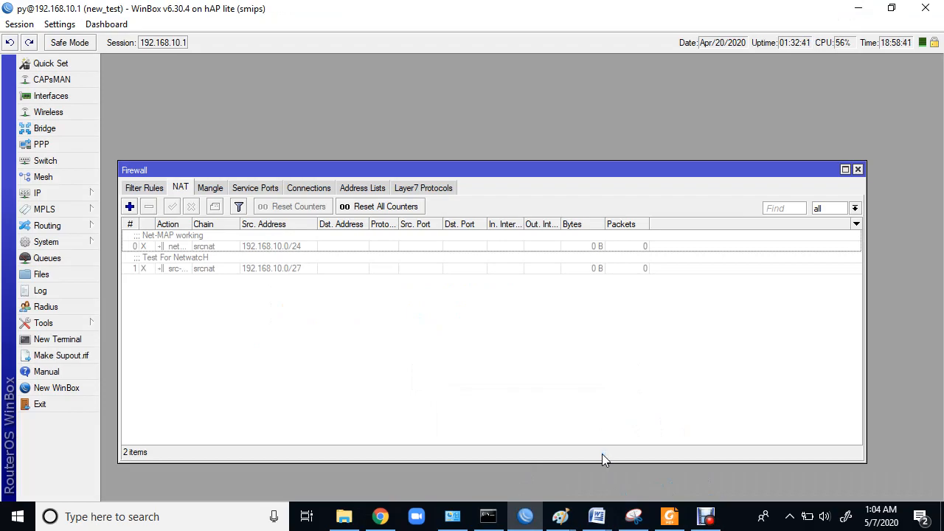
{"action": "left_click", "coordinate": [129, 208]}
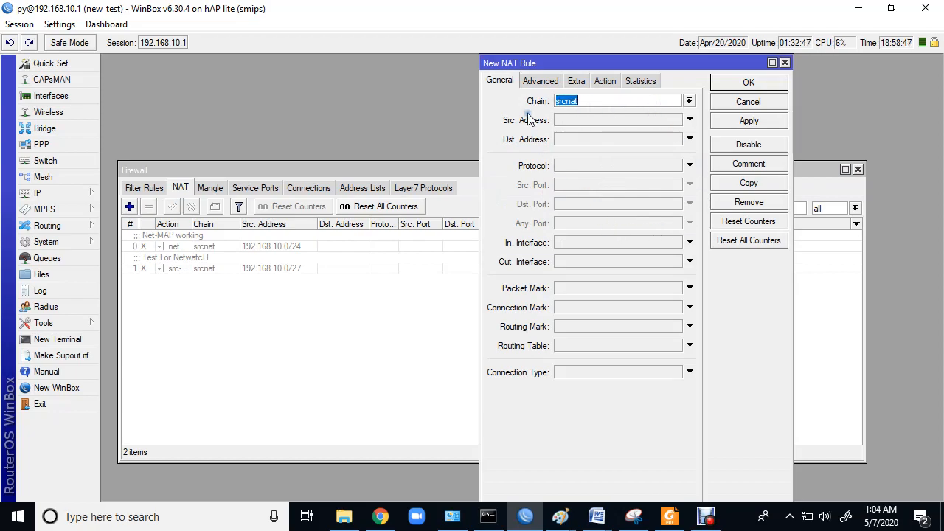
{"action": "left_click", "coordinate": [595, 82]}
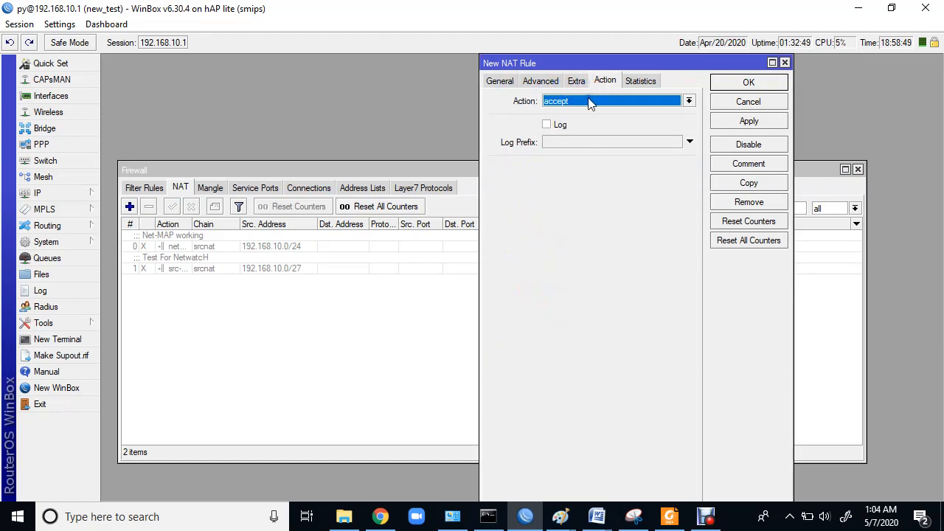
{"action": "left_click", "coordinate": [587, 100]}
{"action": "left_click", "coordinate": [579, 169]}
{"action": "left_click", "coordinate": [751, 123]}
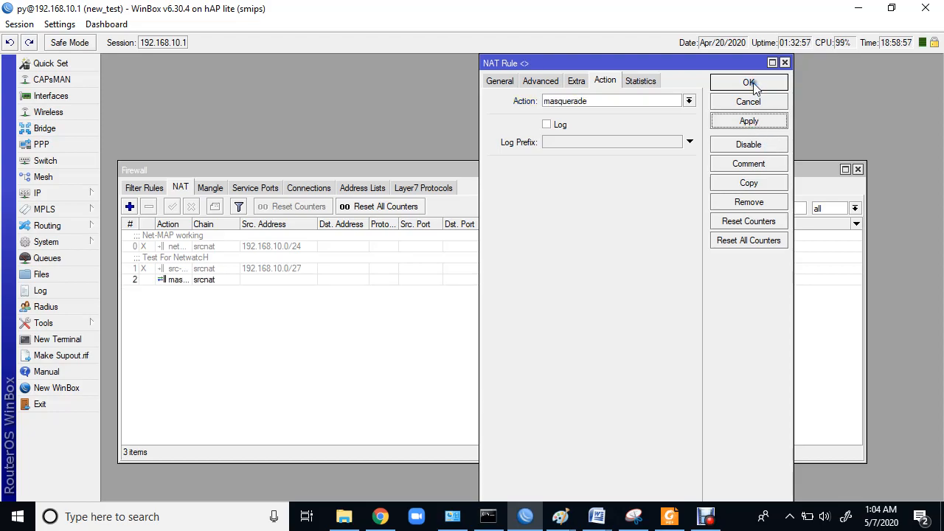
{"action": "left_click", "coordinate": [749, 83]}
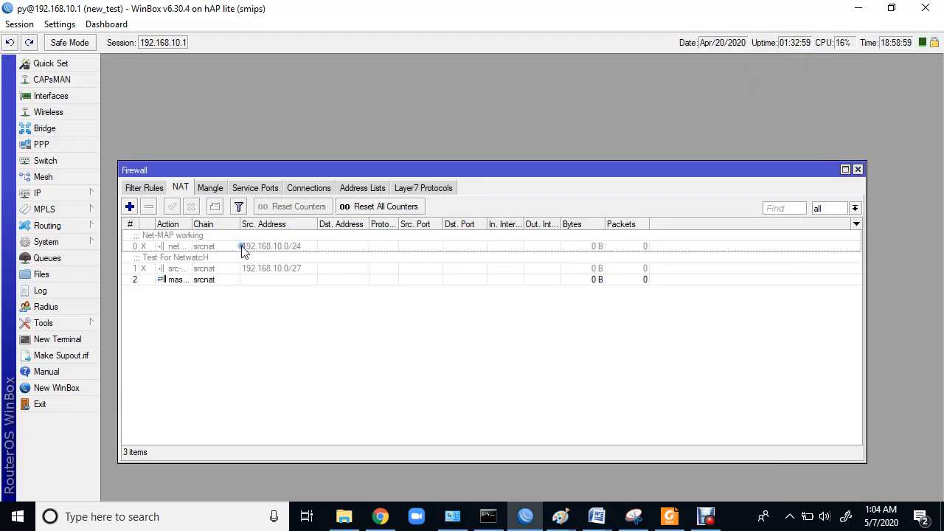
{"action": "left_click", "coordinate": [191, 279]}
{"action": "left_click_drag", "start_coordinate": [185, 239], "coordinate": [182, 232]}
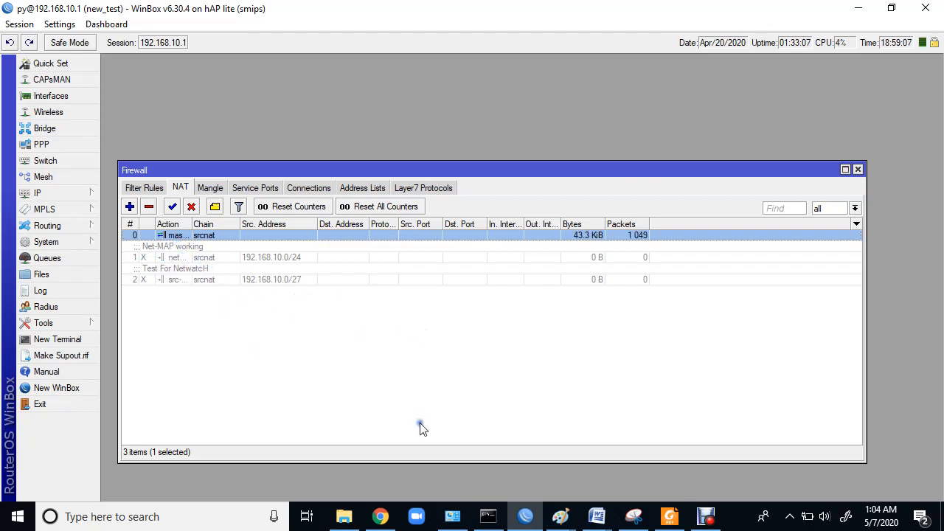
Switch to Command Prompt and run ping 8.8.8.8 -t again to test internet access
{"action": "left_click", "coordinate": [488, 516]}
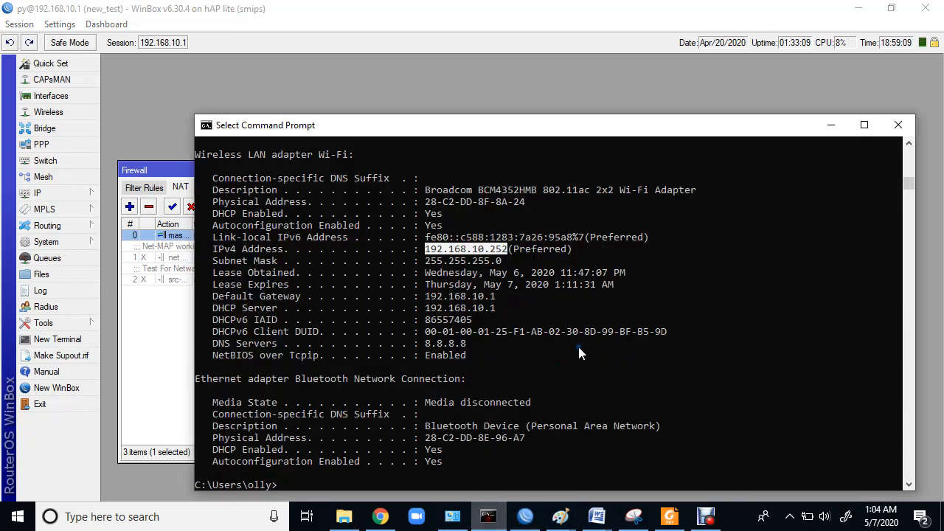
{"action": "key", "text": "Up"}
{"action": "key", "text": "Up"}
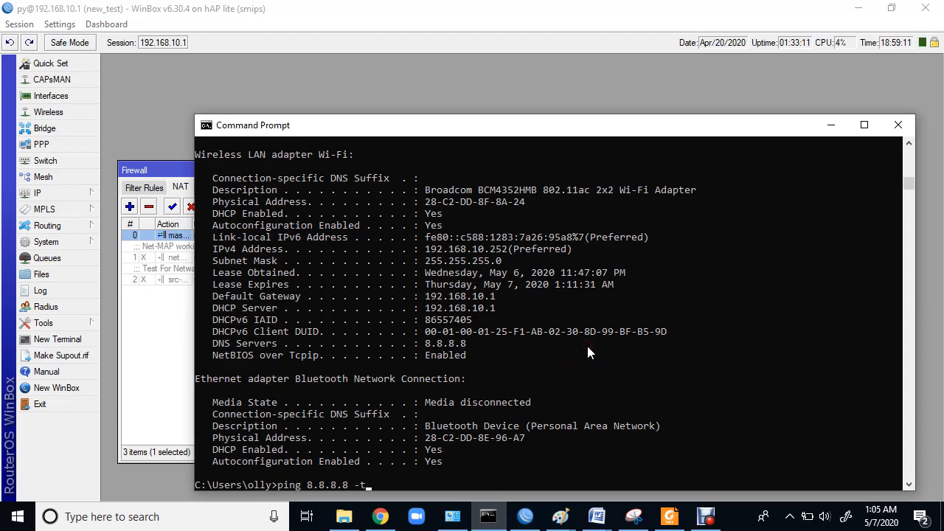
{"action": "key", "text": "Return"}
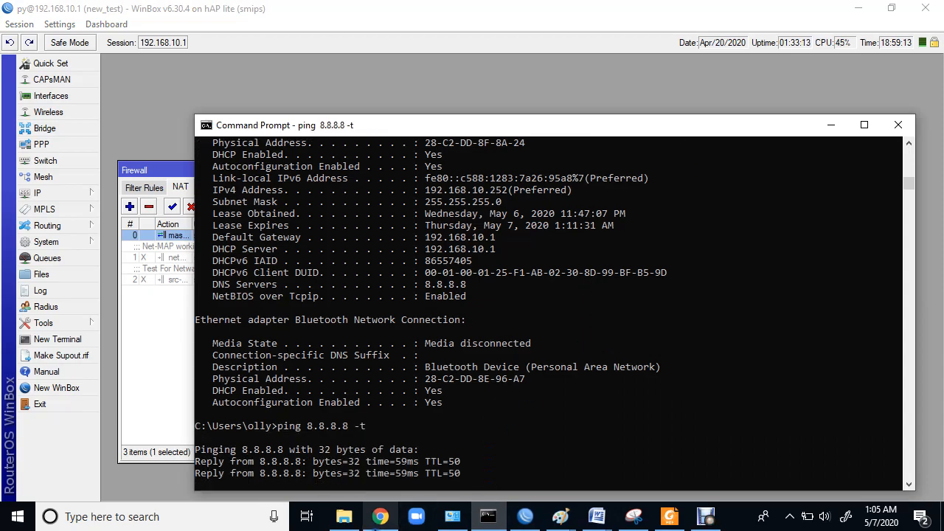
Switch to the browser, reload the prothomalo.com and nyt.com tabs, and check both pages
{"action": "left_click", "coordinate": [380, 517]}
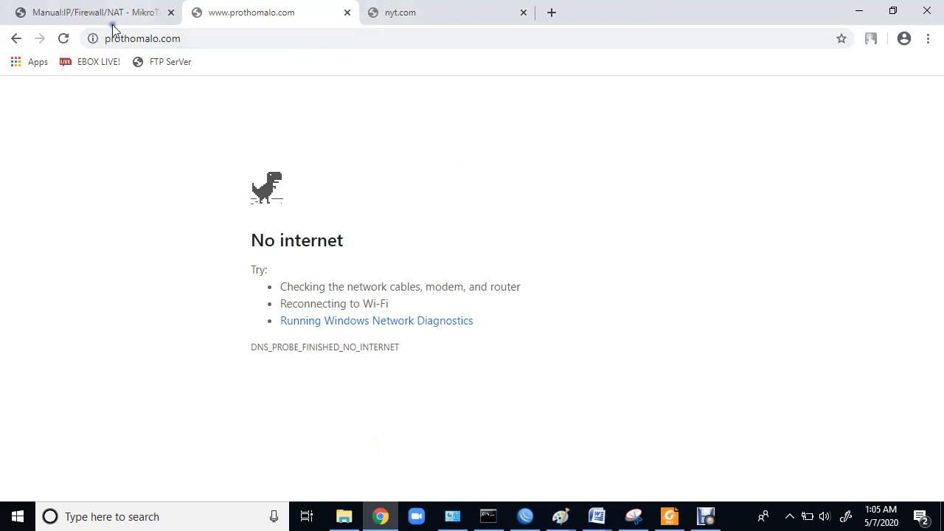
{"action": "left_click", "coordinate": [64, 38]}
{"action": "left_click", "coordinate": [434, 11]}
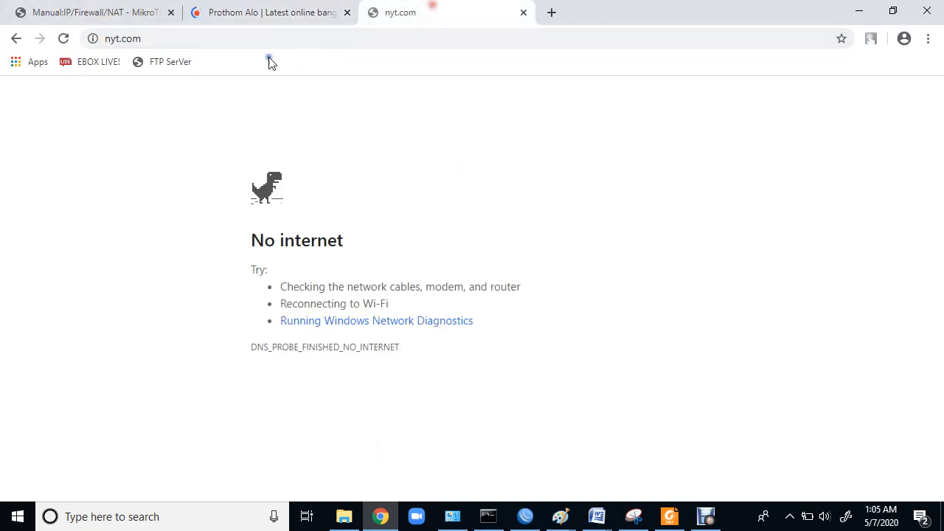
{"action": "left_click", "coordinate": [63, 38]}
{"action": "left_click", "coordinate": [310, 13]}
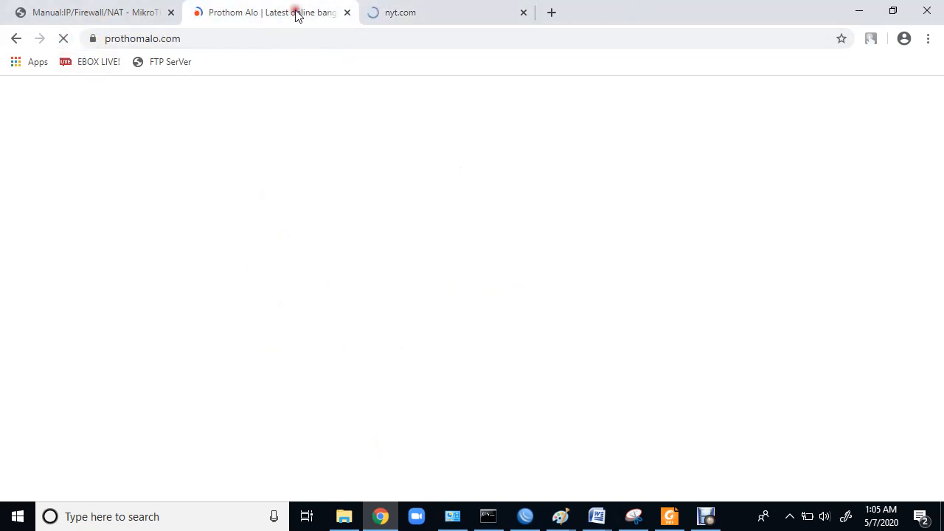
{"action": "left_click", "coordinate": [438, 11]}
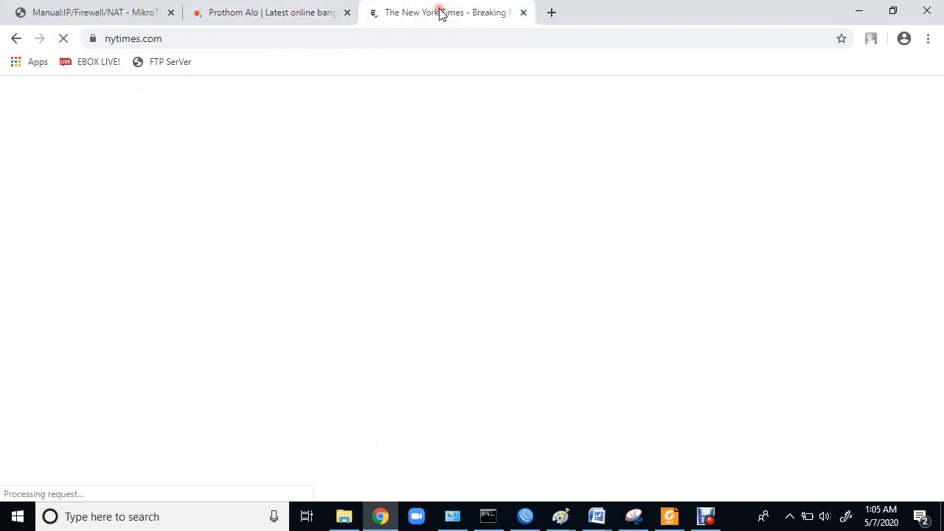
{"action": "left_click", "coordinate": [270, 12]}
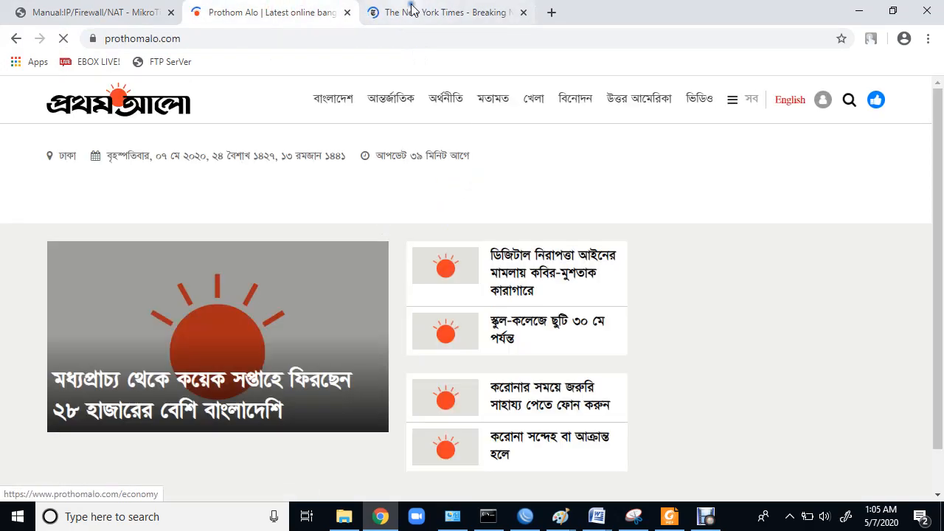
{"action": "left_click", "coordinate": [424, 11]}
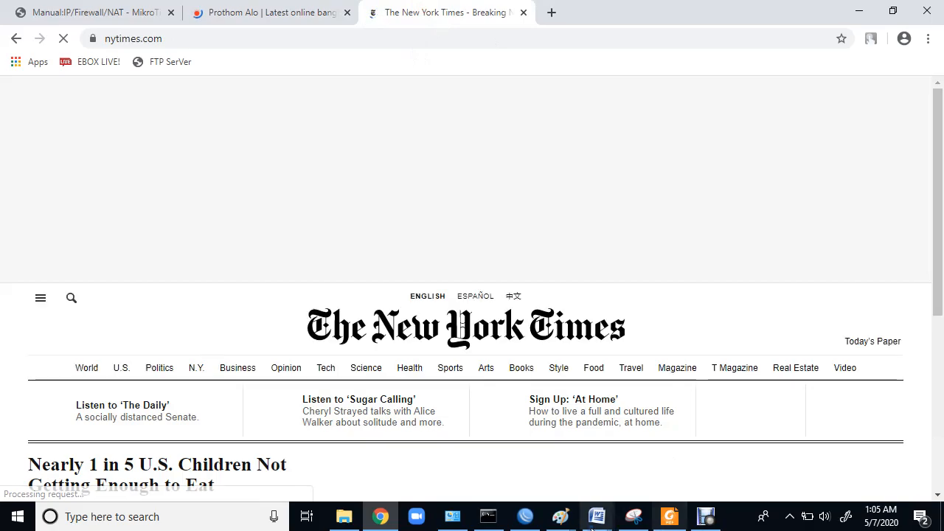
Return to WinBox, review the masquerade rule's general and action settings, and close the rule
{"action": "left_click", "coordinate": [525, 516]}
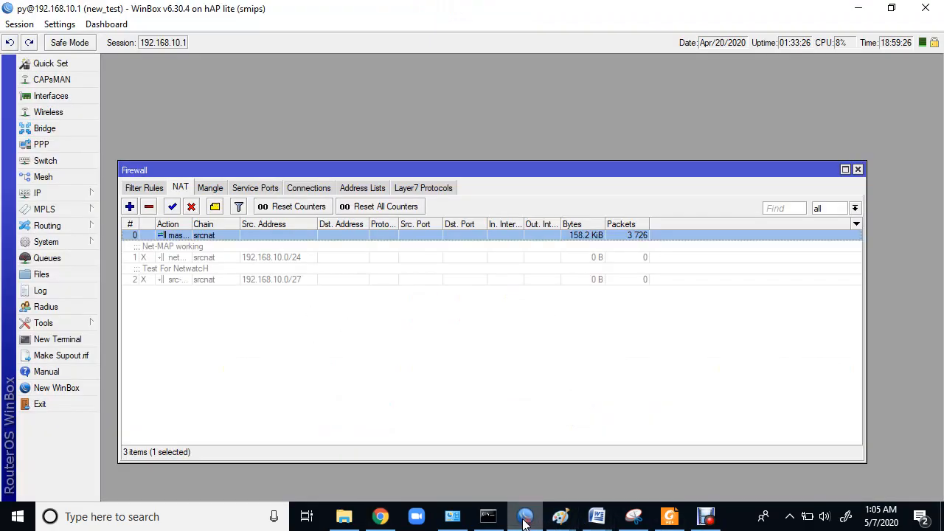
{"action": "double_click", "coordinate": [195, 237]}
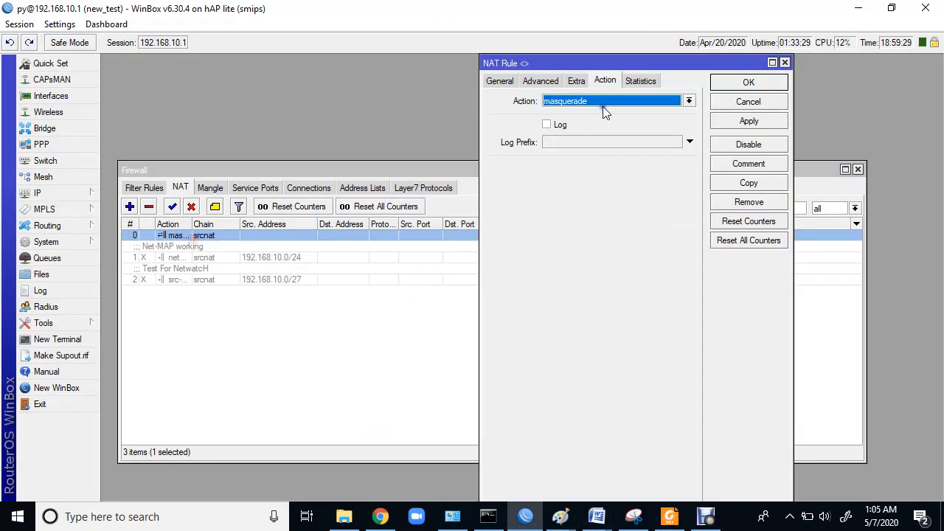
{"action": "left_click", "coordinate": [490, 80]}
{"action": "left_click", "coordinate": [603, 81]}
{"action": "left_click", "coordinate": [512, 84]}
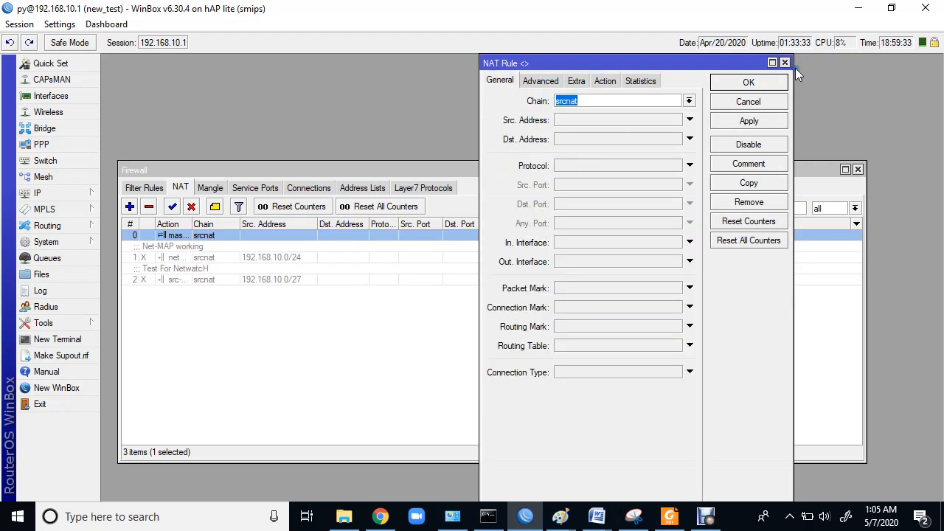
{"action": "left_click", "coordinate": [786, 63]}
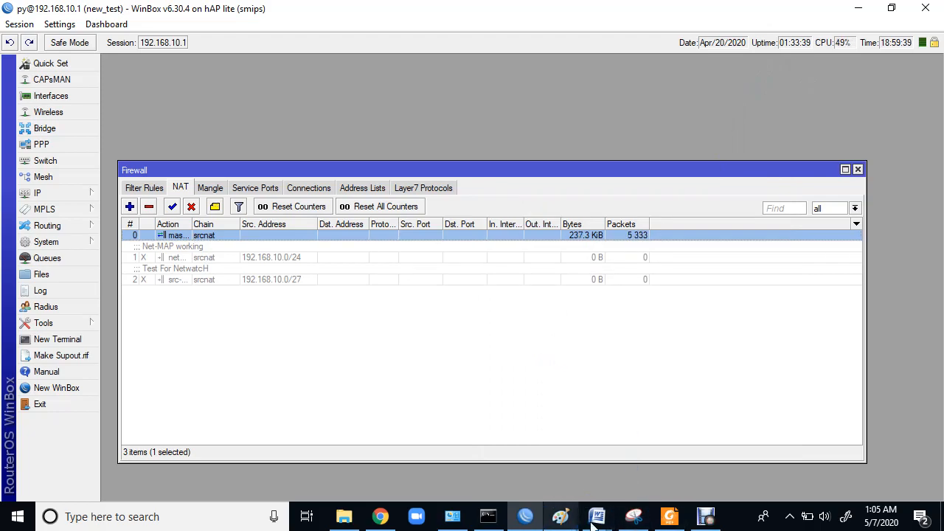
Switch to the Paint note on specifying interfaces for NAT rules and underline the start of the "Quite often RouterOS users" sentence with the pencil
{"action": "mouse_move", "coordinate": [567, 523]}
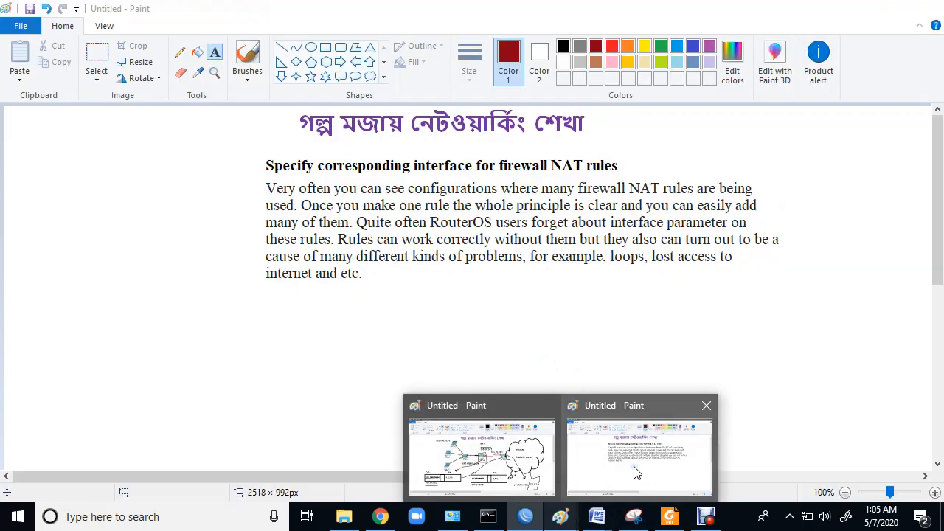
{"action": "left_click", "coordinate": [636, 472]}
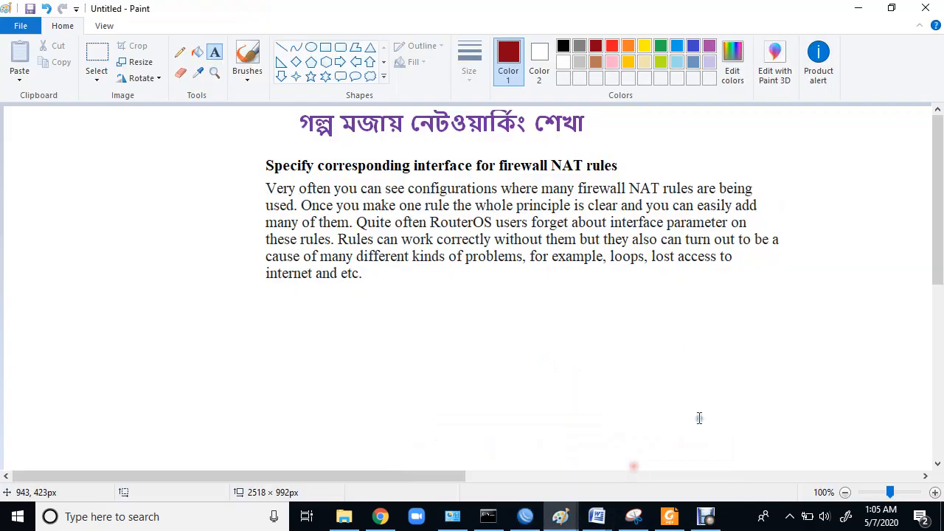
{"action": "left_click", "coordinate": [525, 516]}
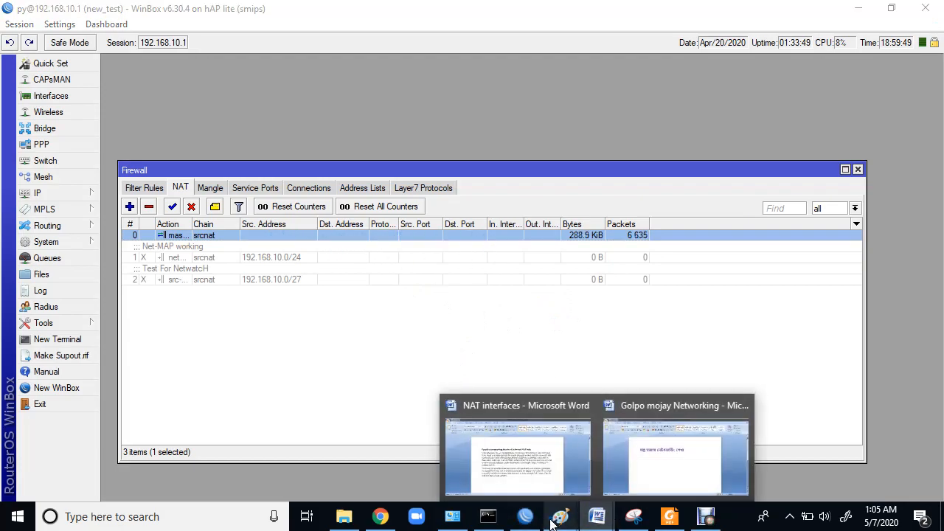
{"action": "mouse_move", "coordinate": [558, 516]}
{"action": "left_click", "coordinate": [643, 463]}
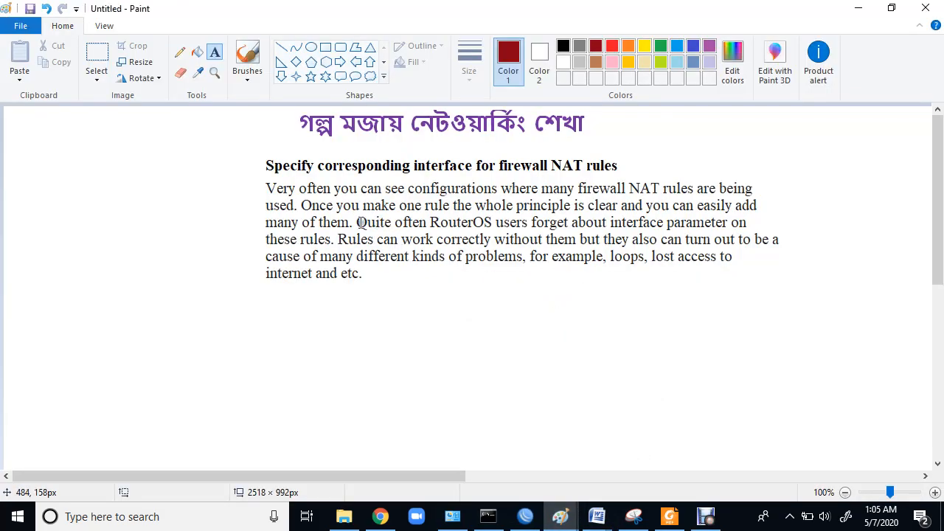
{"action": "left_click", "coordinate": [179, 53]}
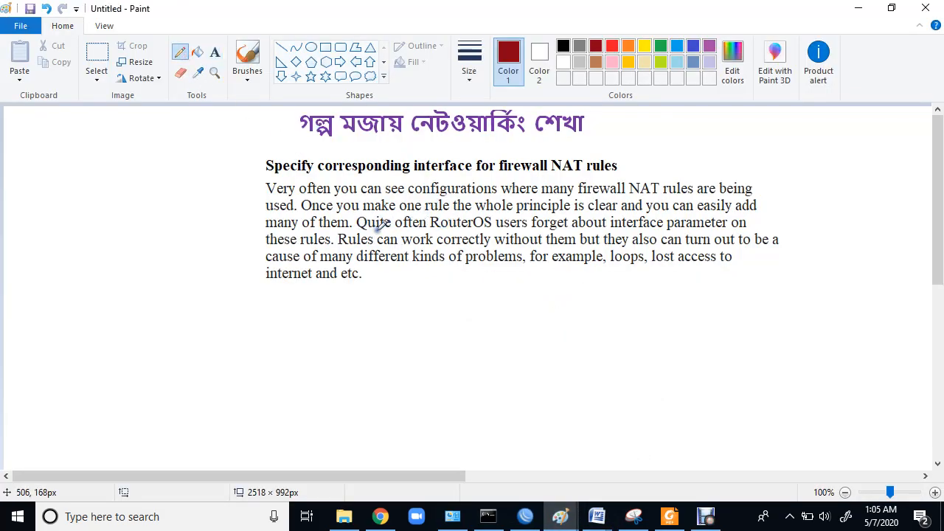
{"action": "left_click_drag", "start_coordinate": [368, 233], "coordinate": [408, 233]}
Return to WinBox, open the masquerade rule, enable its out-interface setting, and check the IP address list for the public address's interface
{"action": "left_click", "coordinate": [525, 517]}
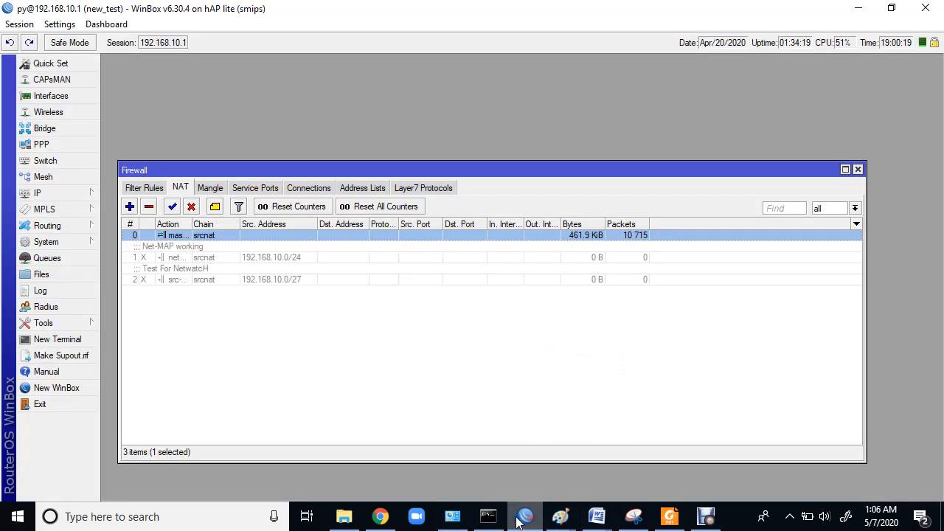
{"action": "double_click", "coordinate": [186, 236]}
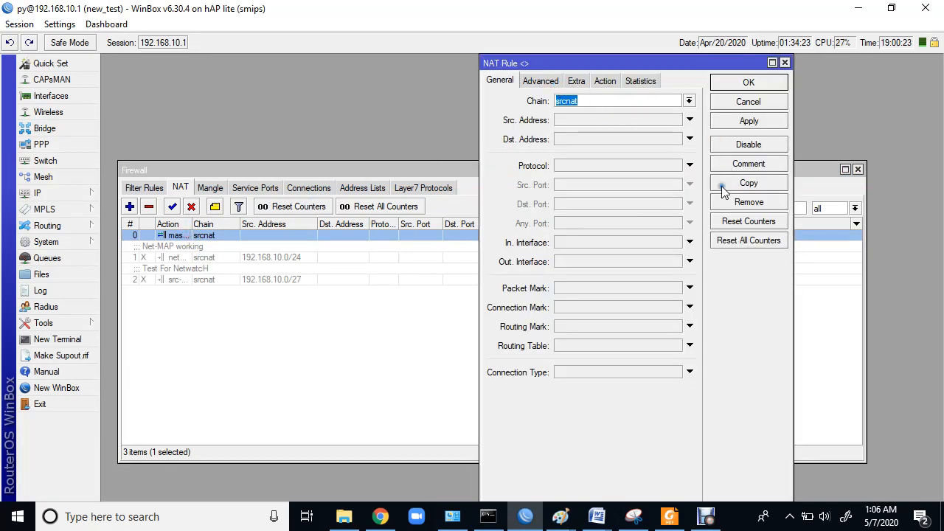
{"action": "left_click", "coordinate": [690, 262]}
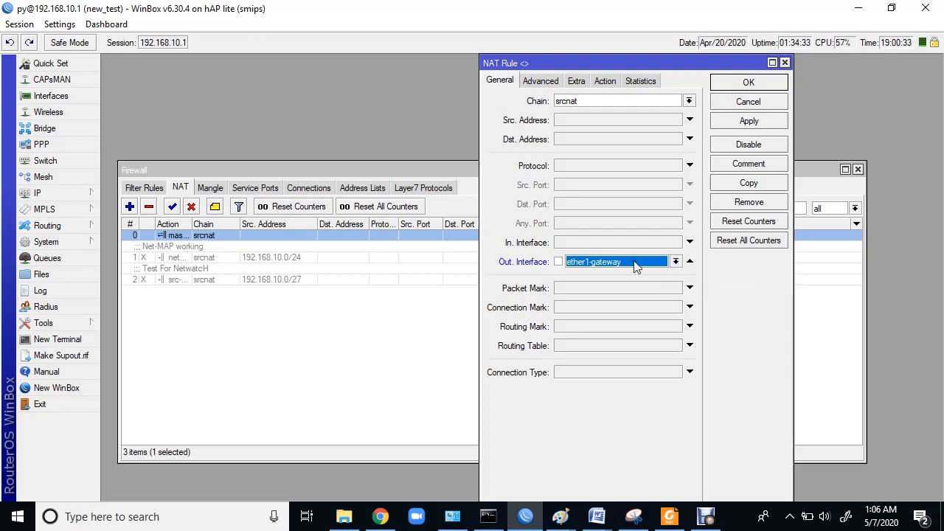
{"action": "left_click", "coordinate": [61, 190]}
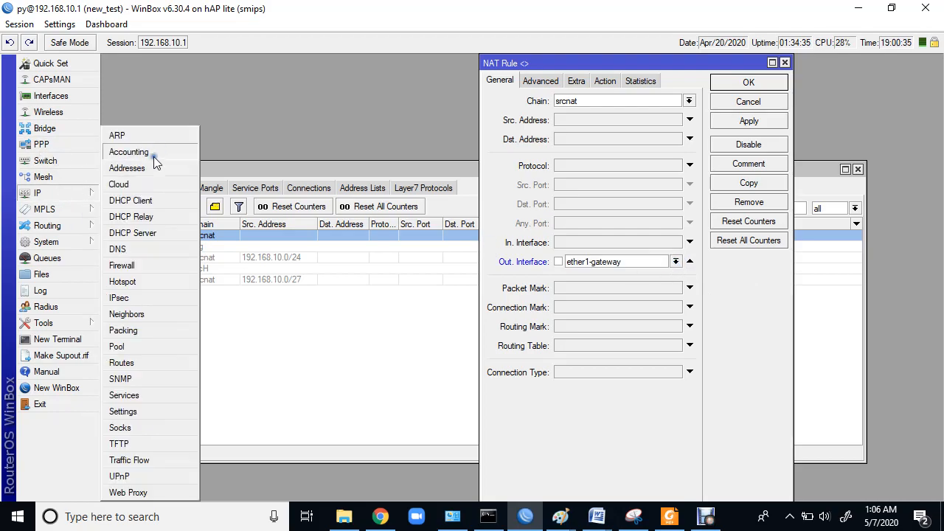
{"action": "left_click", "coordinate": [139, 169]}
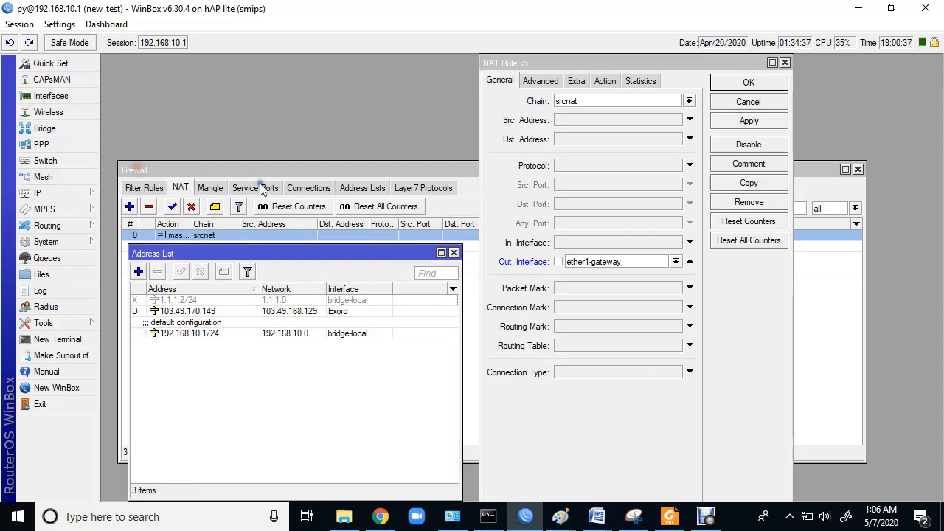
{"action": "left_click", "coordinate": [168, 312]}
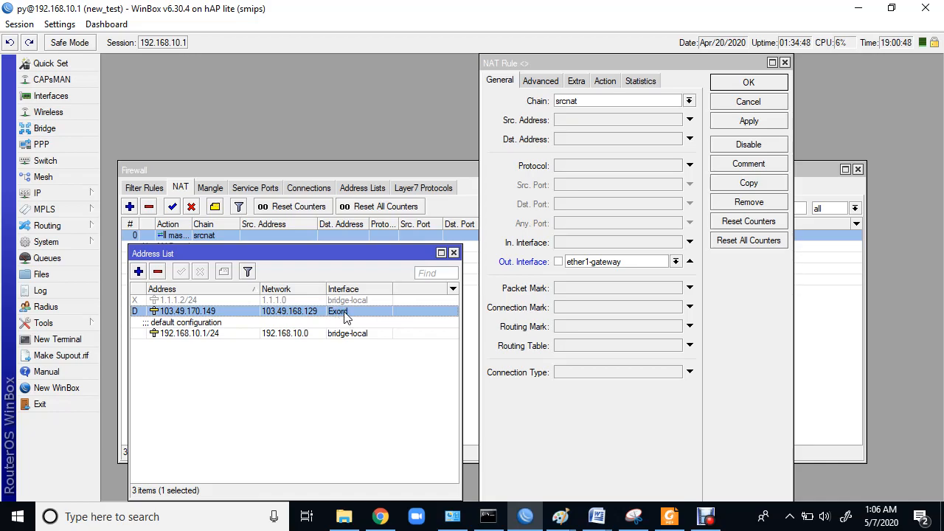
Set the masquerade rule's out interface to Exord, then apply and save the rule
{"action": "left_click", "coordinate": [676, 261]}
{"action": "left_click", "coordinate": [594, 273]}
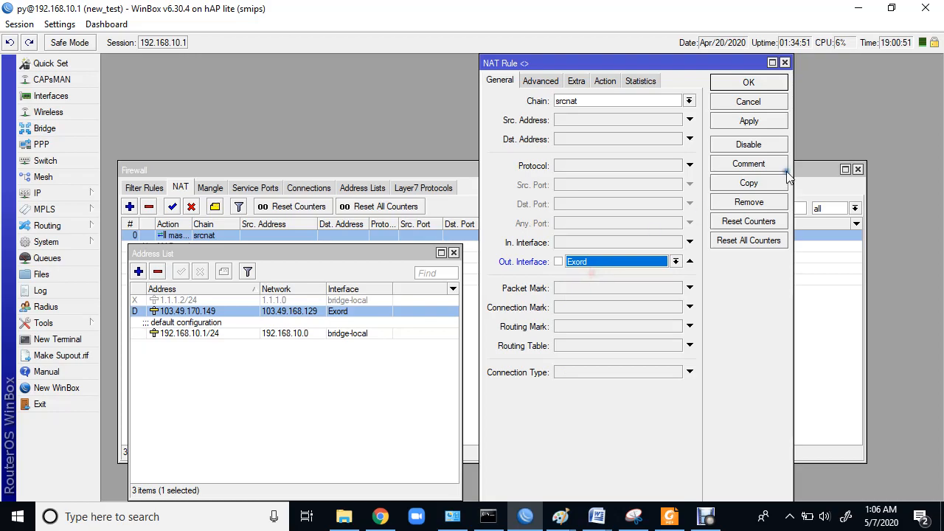
{"action": "left_click", "coordinate": [748, 122]}
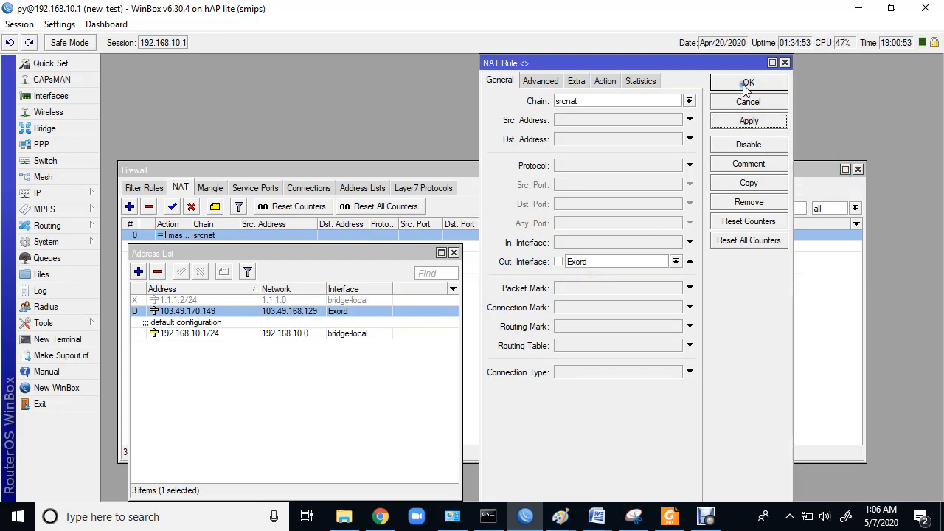
{"action": "left_click", "coordinate": [747, 83]}
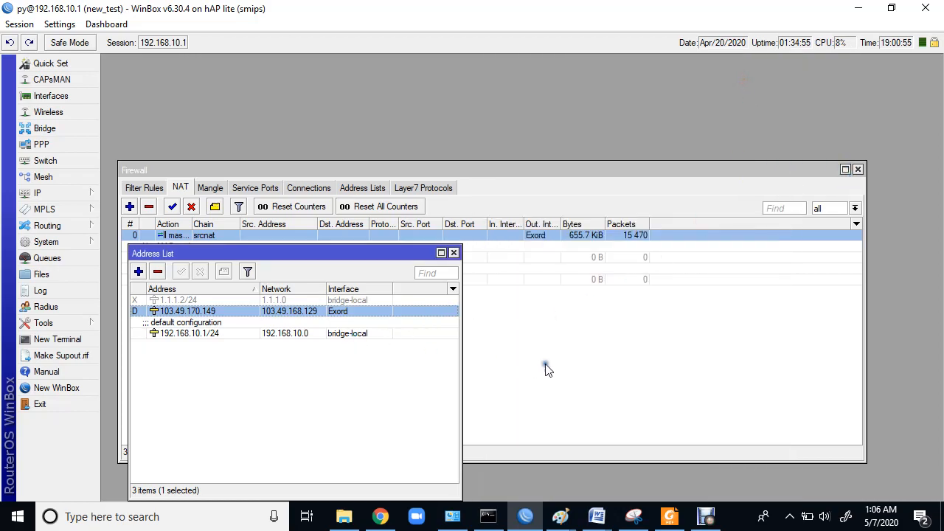
Switch to the browser and open whatismyipaddress.com in a new tab to check the public IPv4 address
{"action": "left_click", "coordinate": [379, 515]}
{"action": "left_click", "coordinate": [551, 12]}
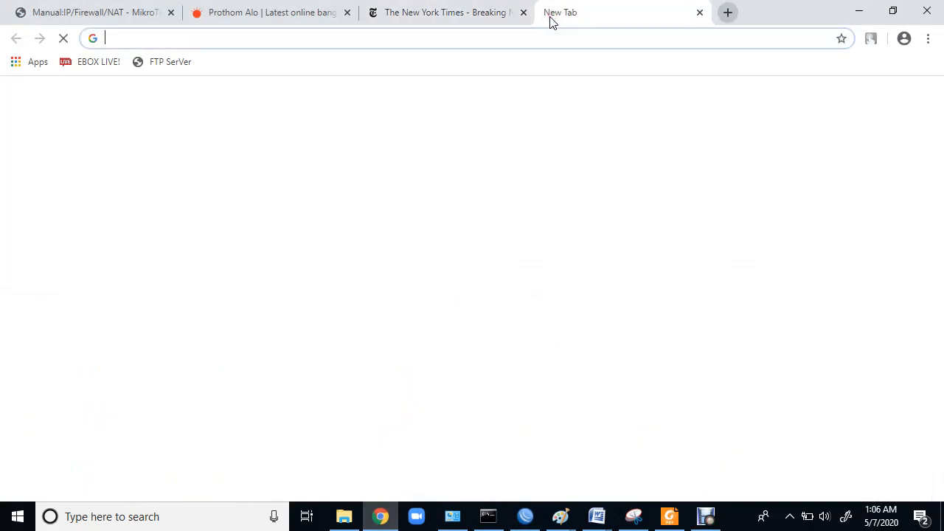
{"action": "type", "text": "whatismyipaddress.com"}
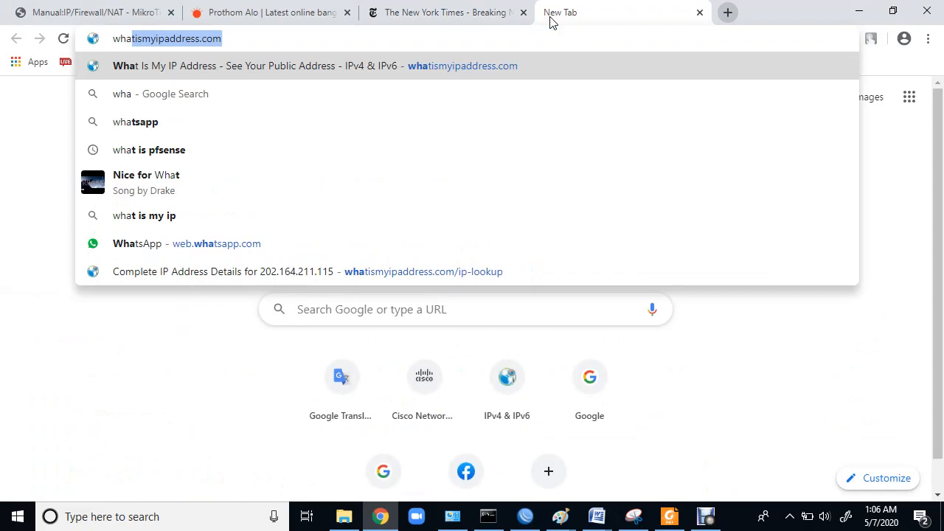
{"action": "key", "text": "Return"}
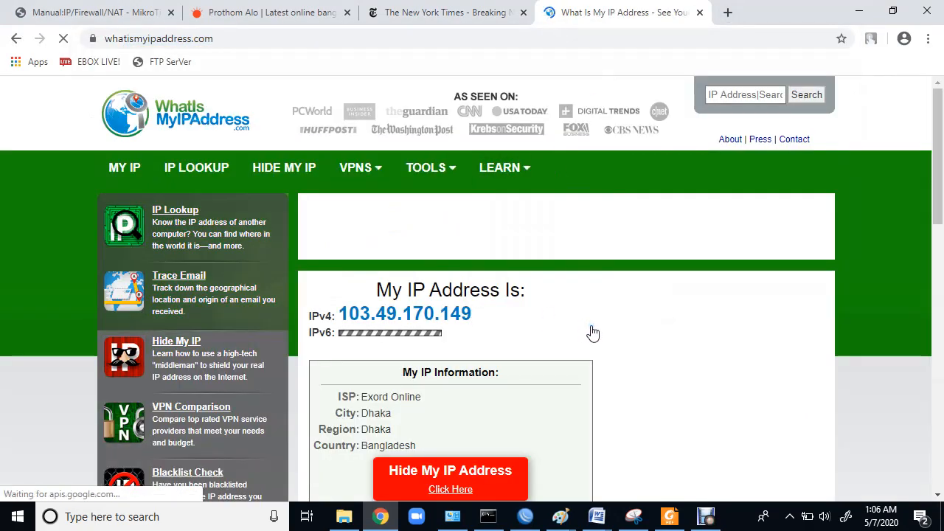
{"action": "scroll", "coordinate": [592, 333], "scroll_direction": "down", "scroll_amount": 1}
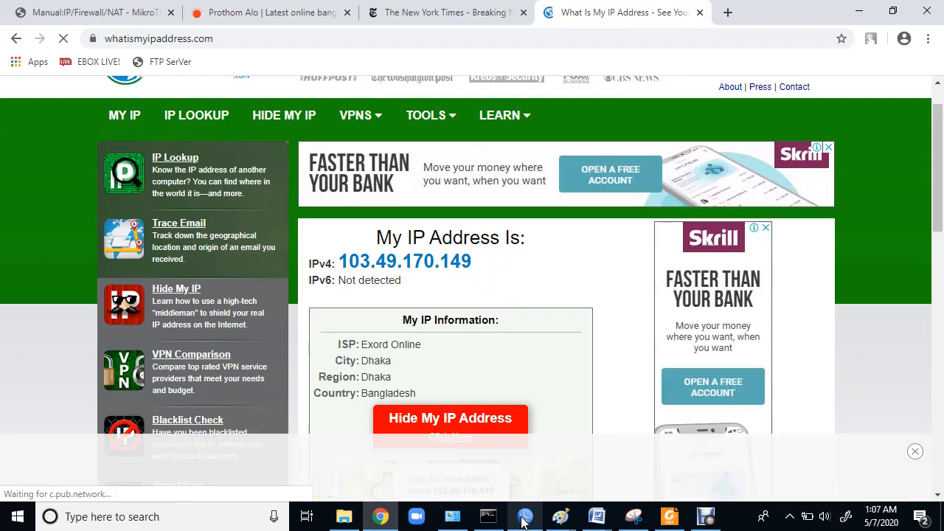
Switch to Command Prompt, stop the running ping, and find the Wi-Fi adapter's IPv4 address in the earlier output
{"action": "mouse_move", "coordinate": [538, 522]}
{"action": "left_click", "coordinate": [488, 516]}
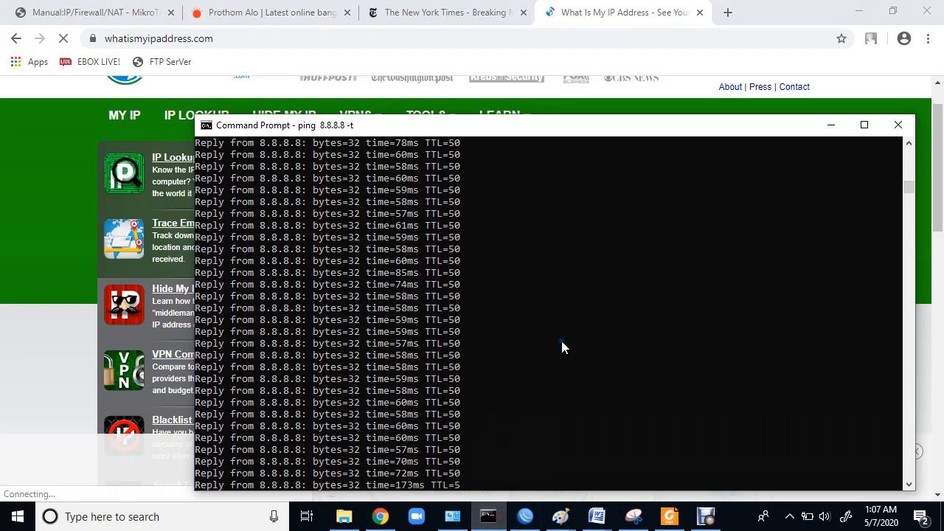
{"action": "key", "text": "ctrl+c"}
{"action": "scroll", "coordinate": [561, 346], "scroll_direction": "up", "scroll_amount": 10}
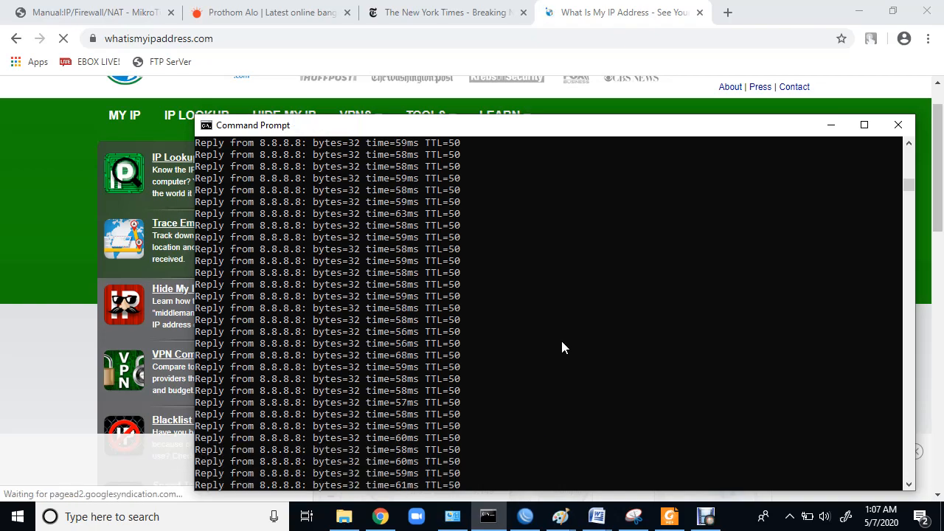
{"action": "scroll", "coordinate": [560, 346], "scroll_direction": "up", "scroll_amount": 10}
{"action": "scroll", "coordinate": [561, 341], "scroll_direction": "down", "scroll_amount": 1}
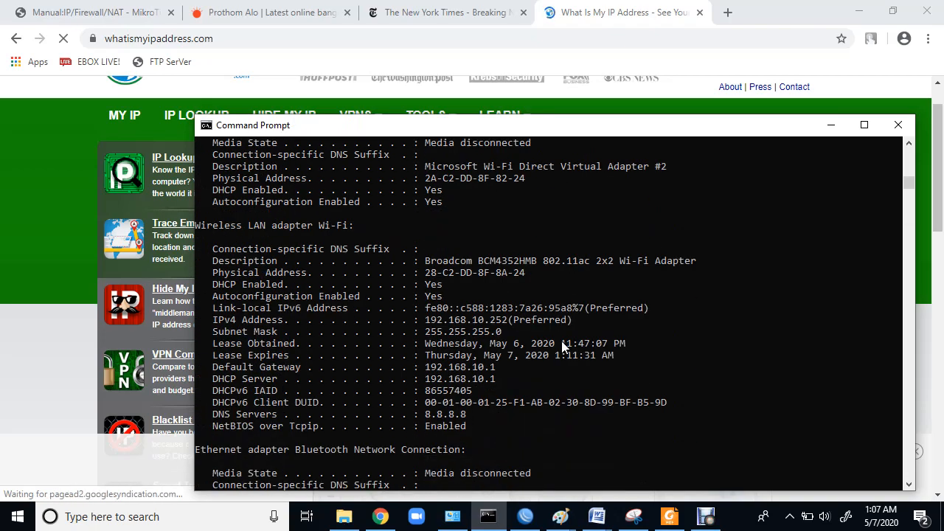
{"action": "scroll", "coordinate": [561, 341], "scroll_direction": "up", "scroll_amount": 3}
{"action": "scroll", "coordinate": [561, 340], "scroll_direction": "down", "scroll_amount": 4}
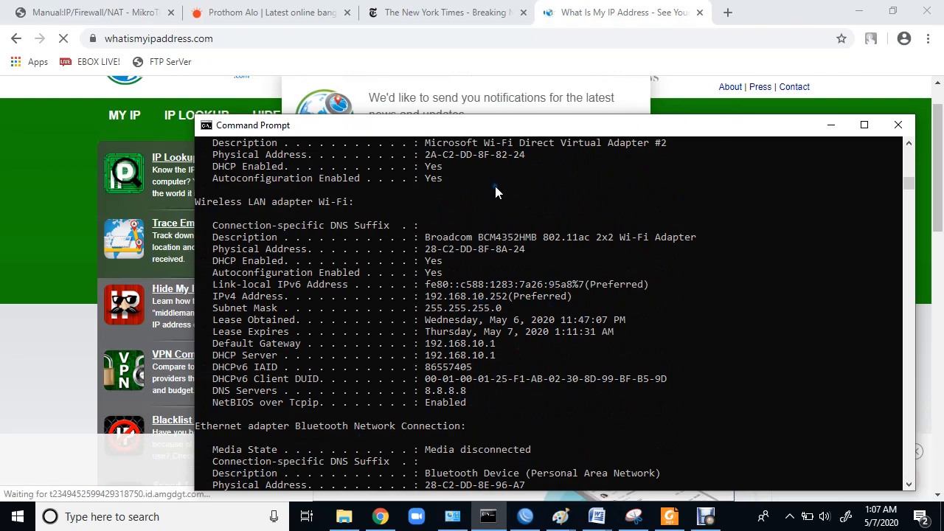
Compare the public IP on the whatismyipaddress.com page with the Exord address in WinBox, then bring the firewall NAT list forward
{"action": "left_click", "coordinate": [27, 237]}
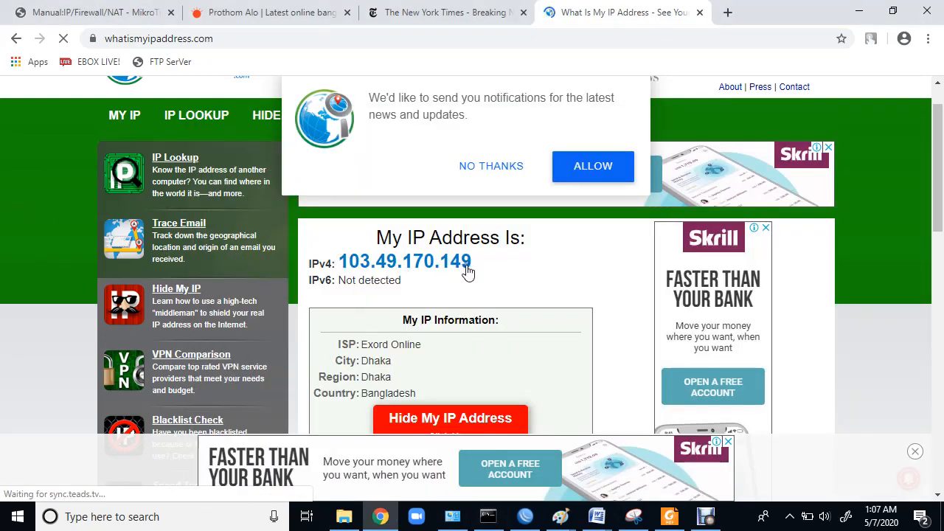
{"action": "left_click", "coordinate": [526, 518]}
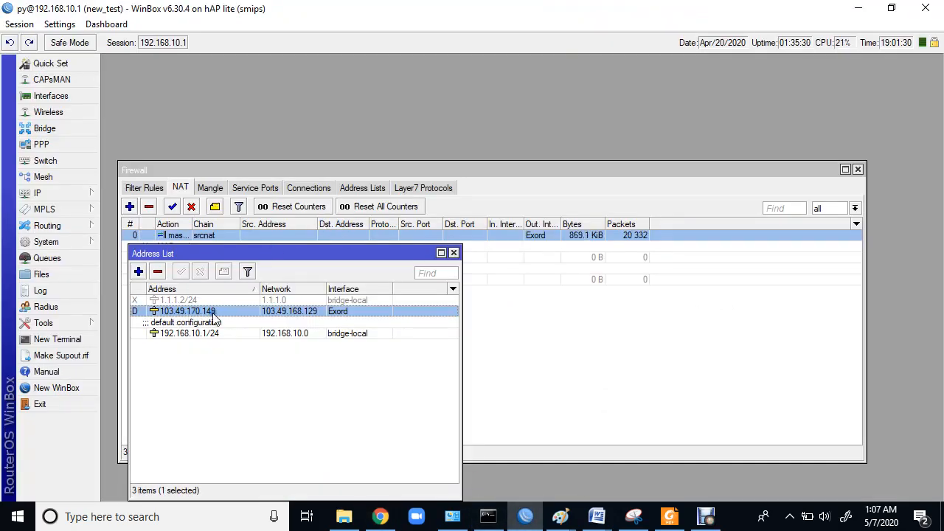
{"action": "left_click", "coordinate": [575, 344]}
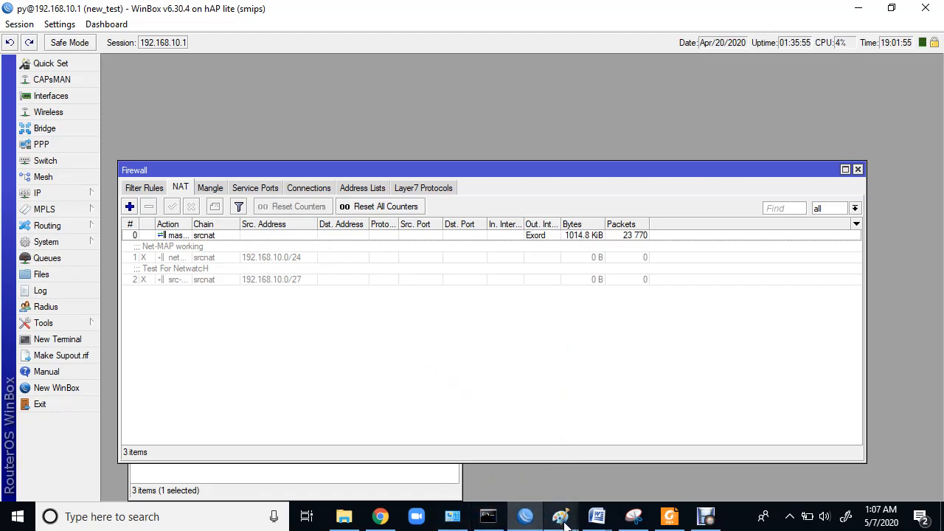
{"action": "mouse_move", "coordinate": [564, 523]}
{"action": "mouse_move", "coordinate": [525, 518]}
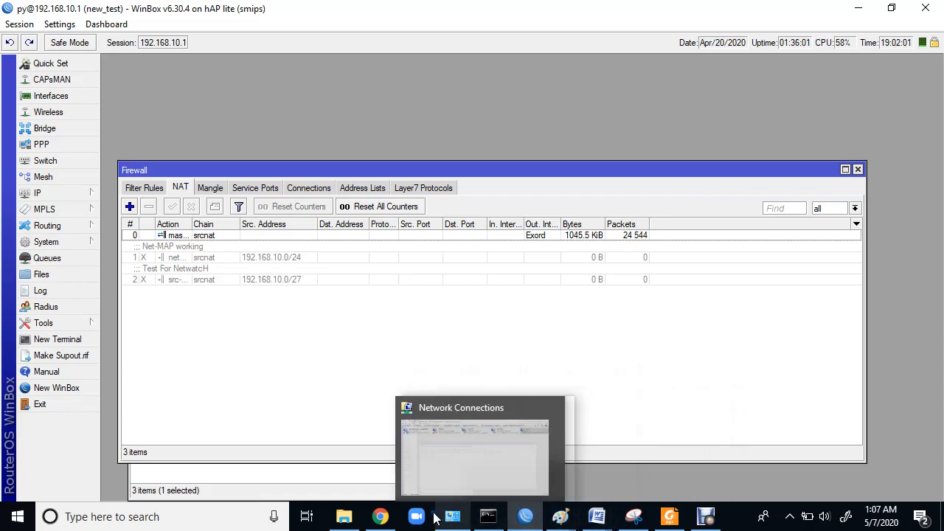
Switch to the MikroTik NAT manual in the browser, go to its Masquerade section, and highlight the first paragraph
{"action": "left_click", "coordinate": [380, 516]}
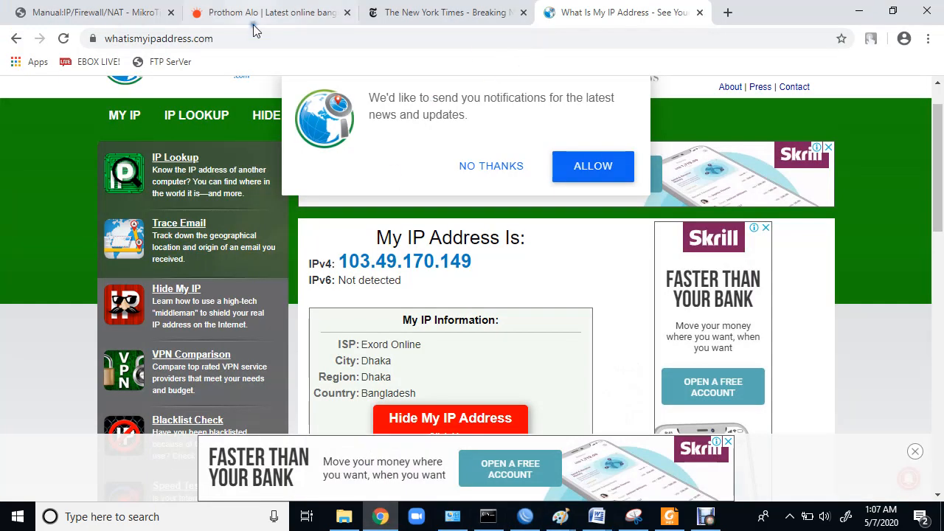
{"action": "left_click", "coordinate": [120, 22]}
{"action": "scroll", "coordinate": [483, 256], "scroll_direction": "up", "scroll_amount": 10}
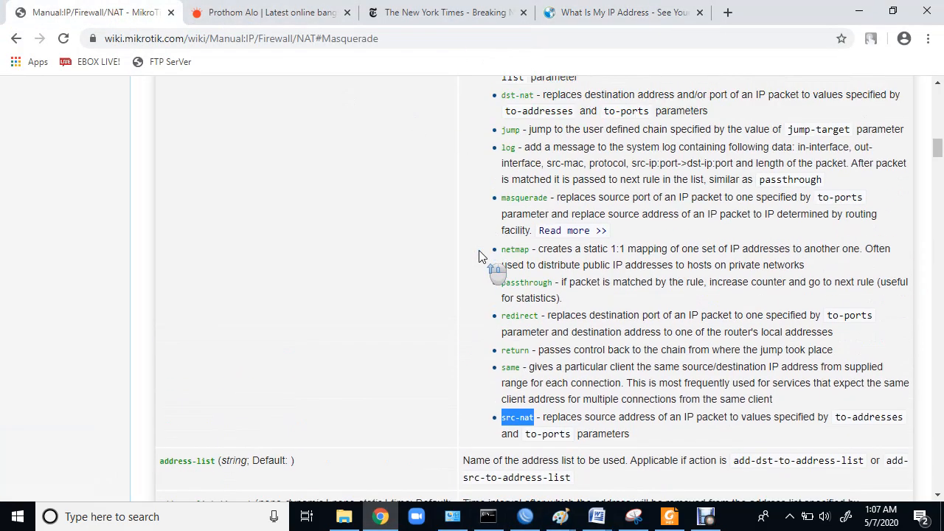
{"action": "scroll", "coordinate": [479, 263], "scroll_direction": "up", "scroll_amount": 8}
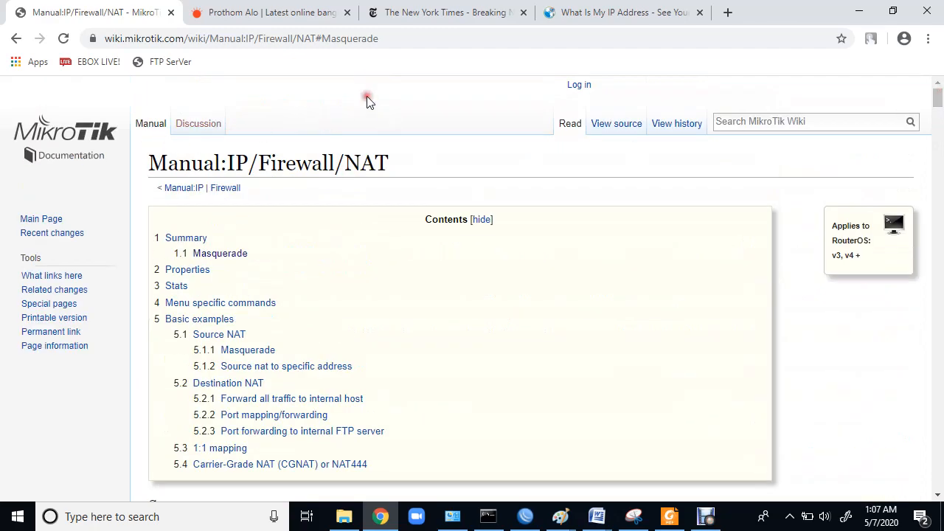
{"action": "left_click", "coordinate": [220, 254]}
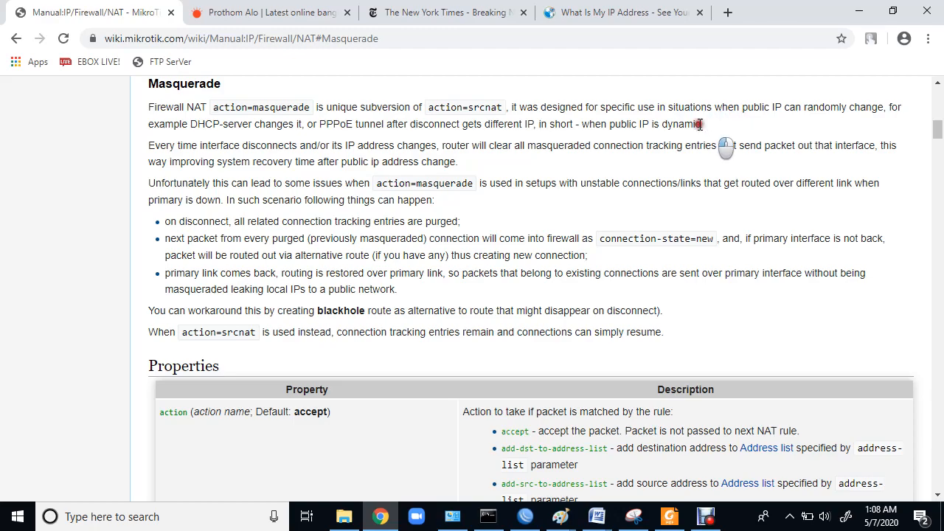
{"action": "left_click_drag", "start_coordinate": [722, 139], "coordinate": [145, 118]}
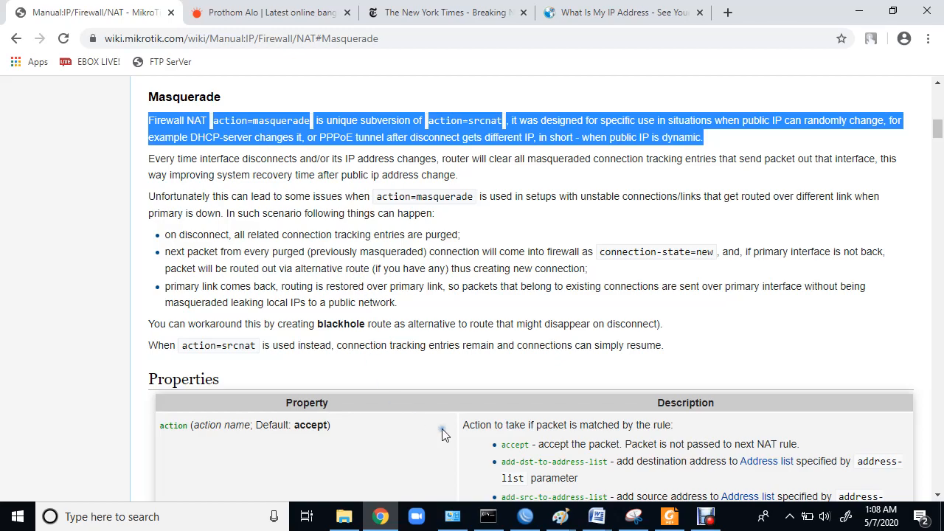
Return to WinBox to check the dynamic Exord address in the IP address list, then go back to the Masquerade section and clear the highlight
{"action": "left_click", "coordinate": [528, 519]}
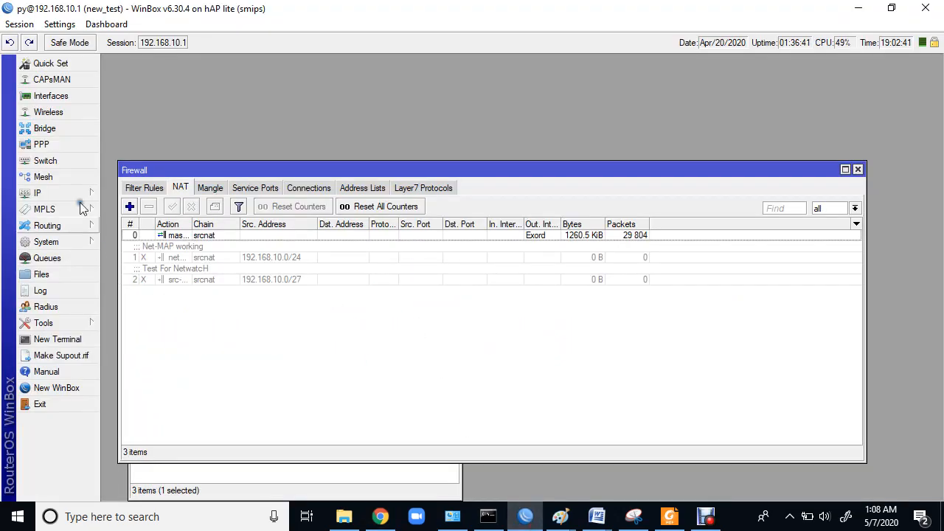
{"action": "left_click", "coordinate": [65, 194]}
{"action": "left_click", "coordinate": [130, 168]}
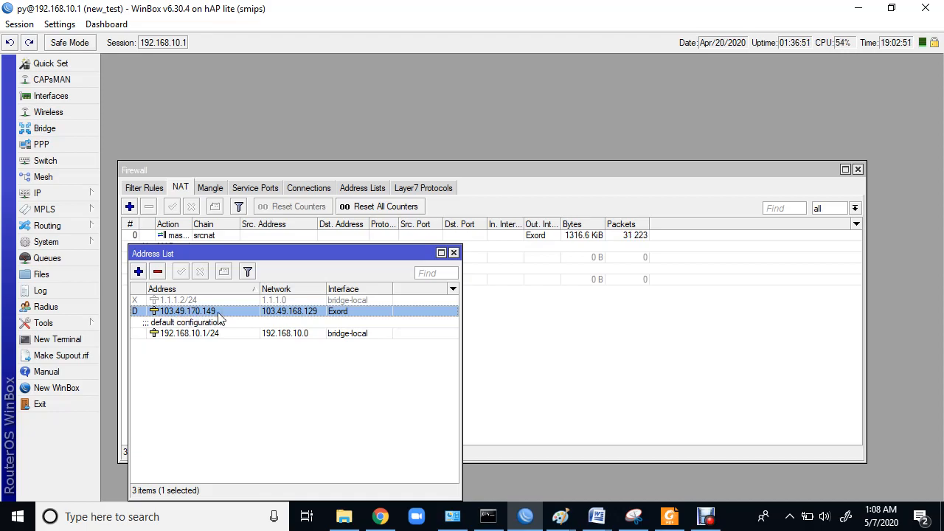
{"action": "left_click", "coordinate": [389, 517]}
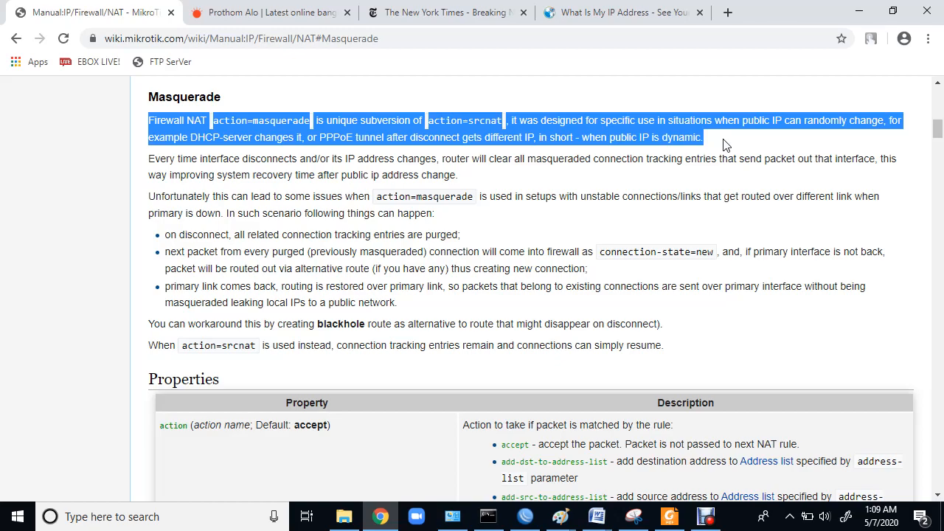
{"action": "left_click", "coordinate": [636, 163]}
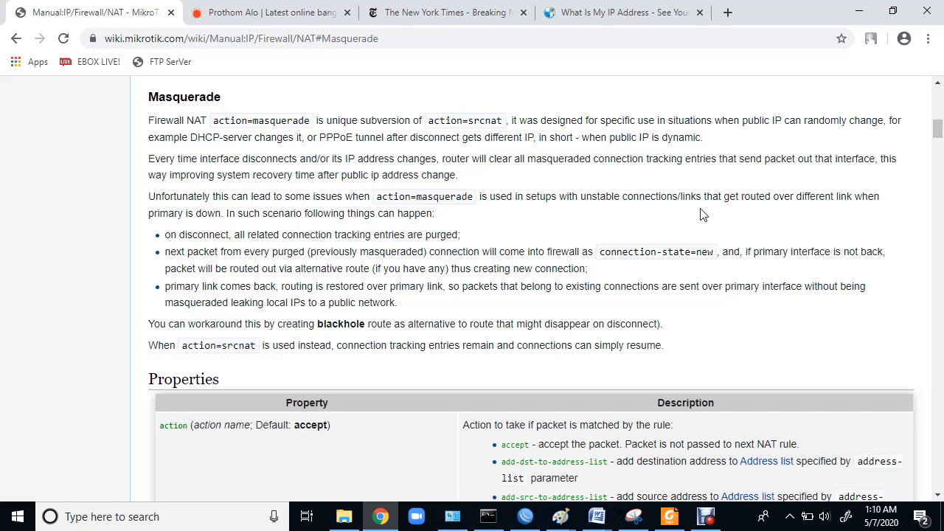
Read the rest of the Masquerade section, then switch to WinBox and disable the masquerade rule in the firewall NAT list
{"action": "scroll", "coordinate": [264, 292], "scroll_direction": "down", "scroll_amount": 1}
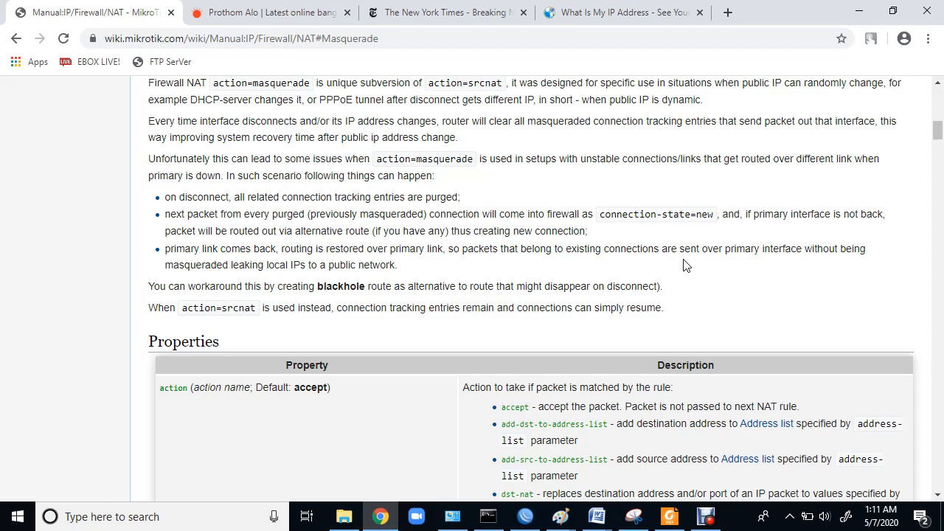
{"action": "scroll", "coordinate": [682, 265], "scroll_direction": "down", "scroll_amount": 2}
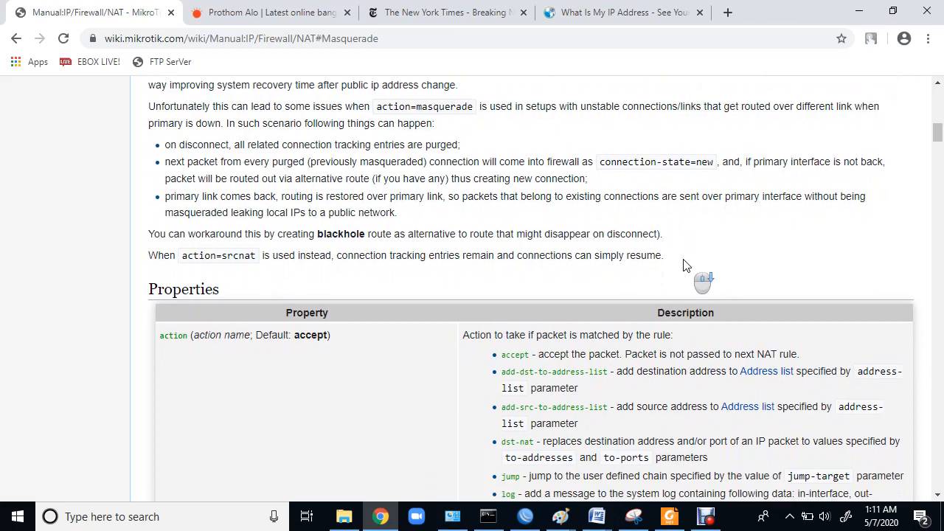
{"action": "left_click", "coordinate": [529, 523]}
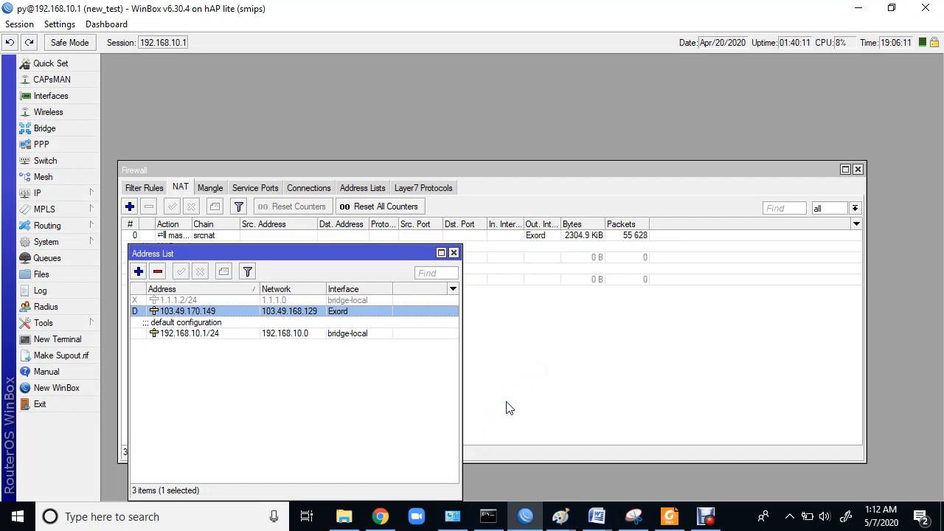
{"action": "left_click", "coordinate": [586, 368]}
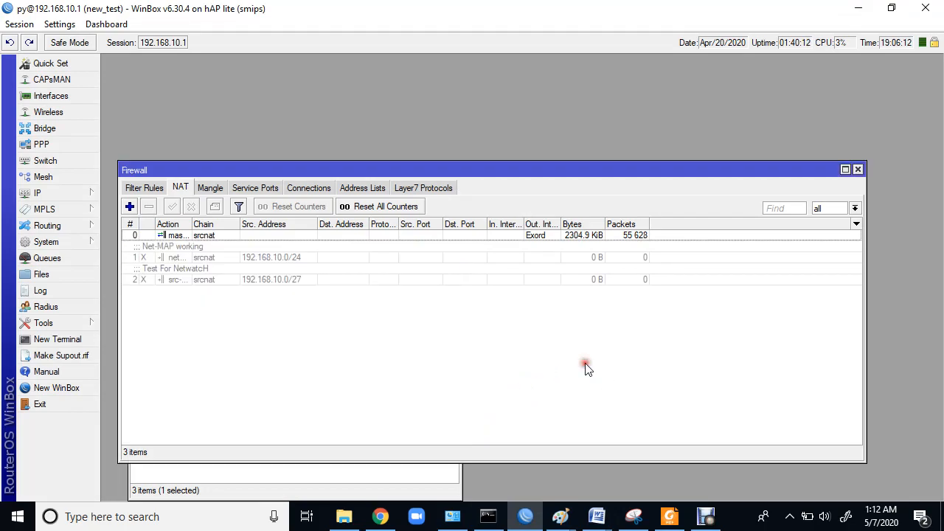
{"action": "left_click", "coordinate": [327, 236]}
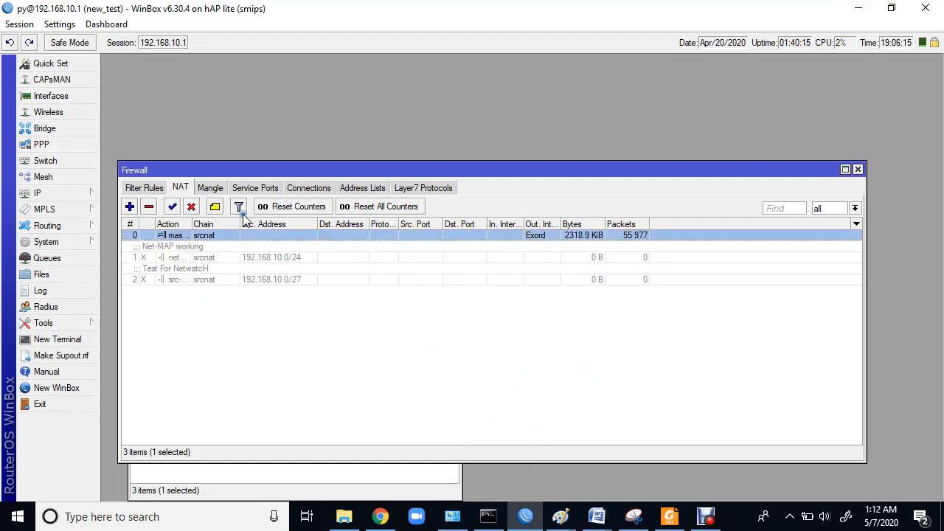
{"action": "left_click", "coordinate": [191, 207]}
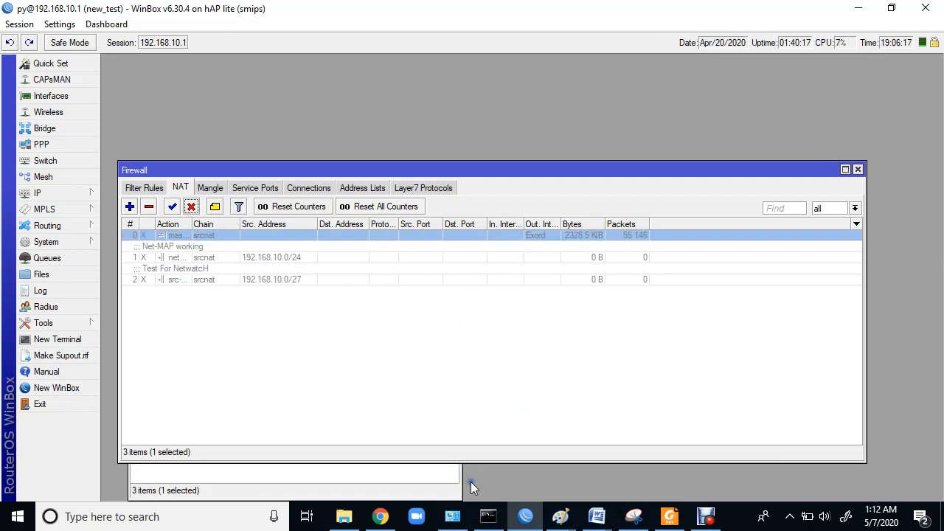
Switch to Command Prompt and start a continuous ping to 8.8.8.8 with the -t option
{"action": "left_click", "coordinate": [487, 516]}
{"action": "left_click", "coordinate": [509, 441]}
{"action": "left_click", "coordinate": [491, 410]}
{"action": "key", "text": "Up"}
{"action": "key", "text": "Up"}
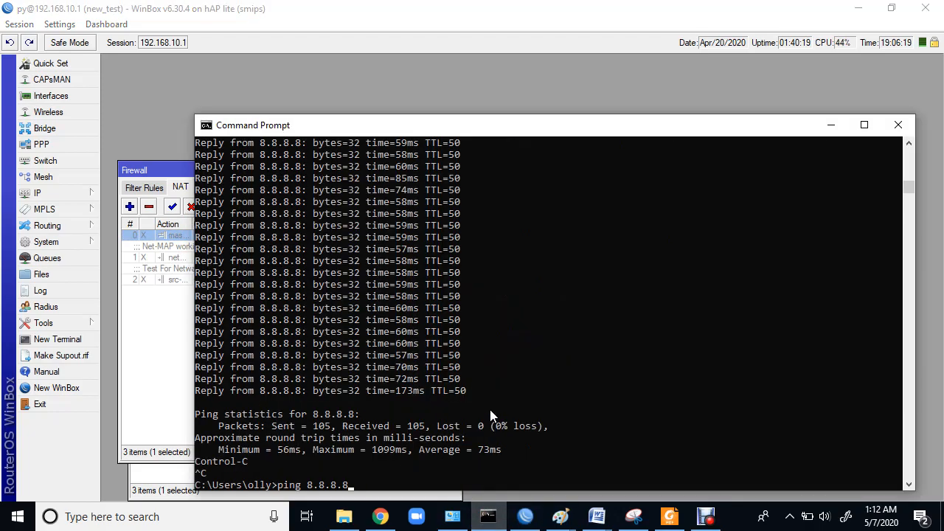
{"action": "key", "text": "Down"}
{"action": "key", "text": "Return"}
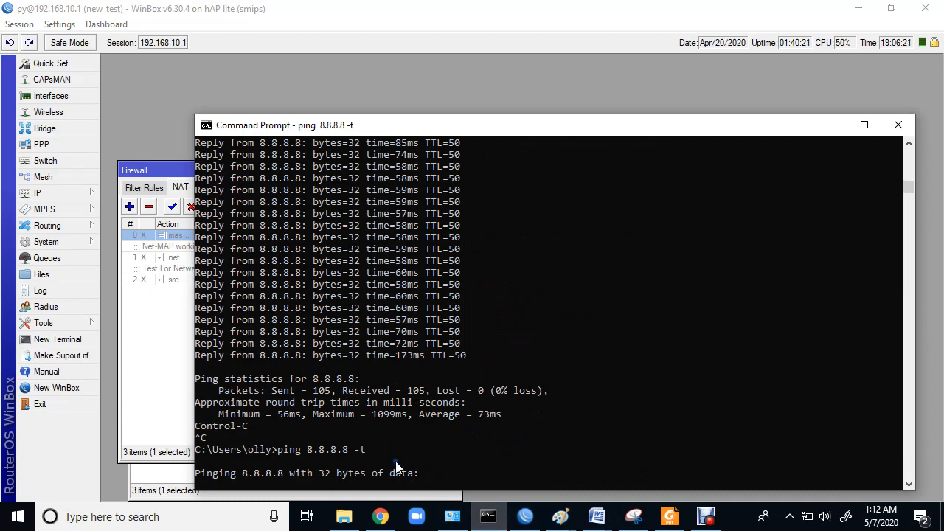
{"action": "left_click", "coordinate": [680, 366]}
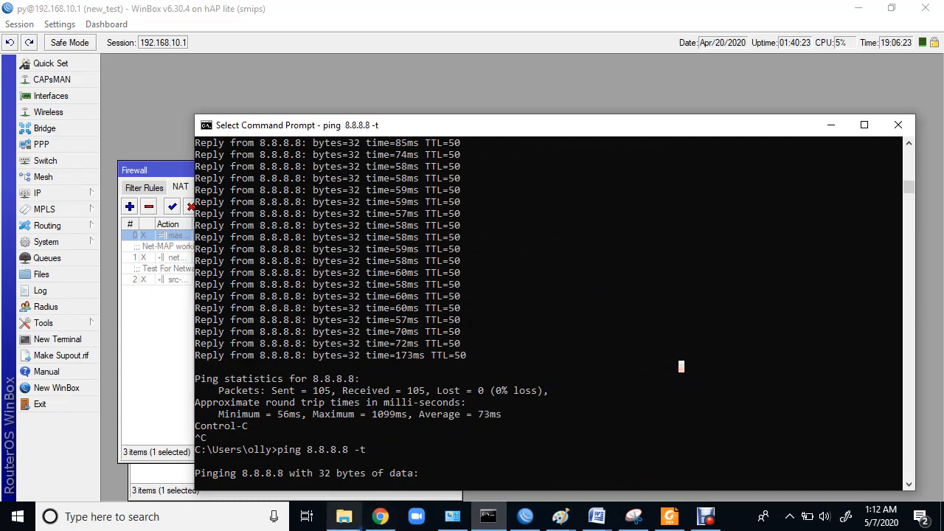
Switch to the browser and reload the Prothom Alo, New York Times and whatismyipaddress.com pages to test internet access
{"action": "left_click", "coordinate": [379, 516]}
{"action": "left_click", "coordinate": [268, 18]}
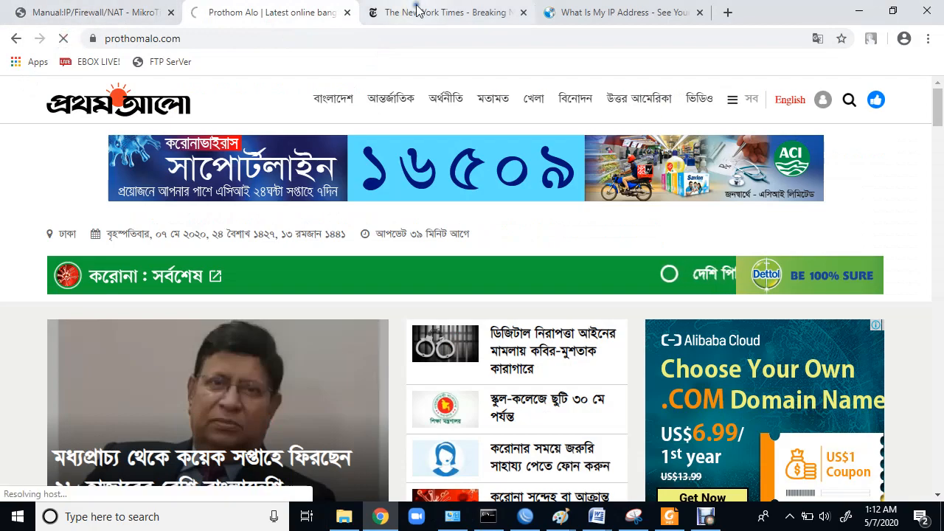
{"action": "left_click", "coordinate": [407, 15]}
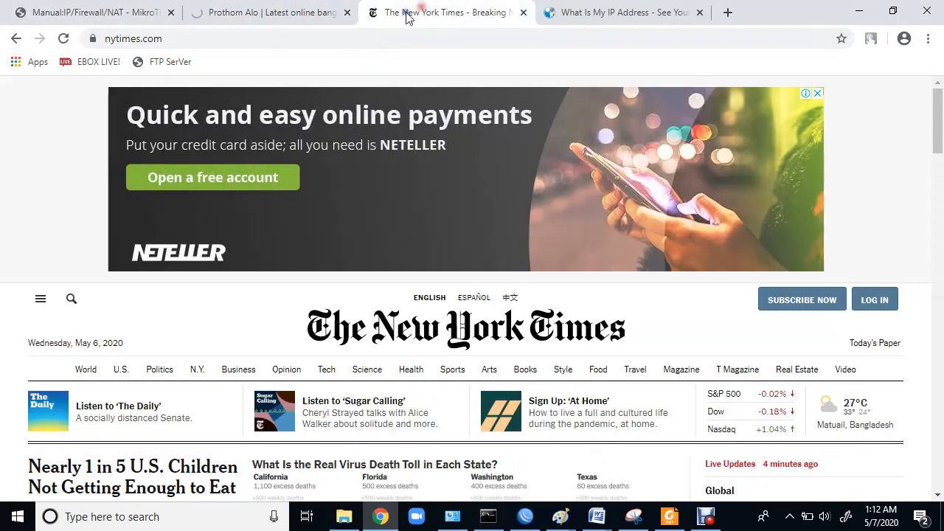
{"action": "left_click", "coordinate": [63, 39]}
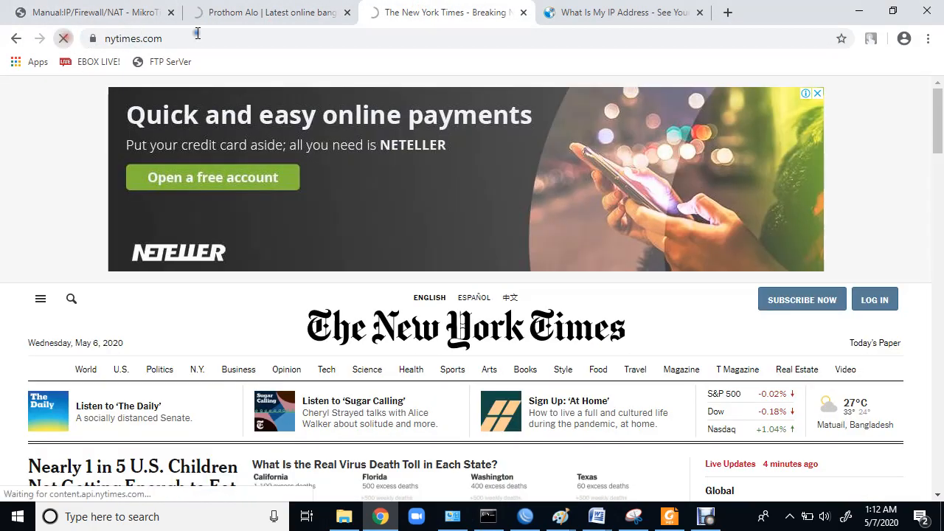
{"action": "left_click", "coordinate": [638, 16]}
{"action": "left_click", "coordinate": [64, 38]}
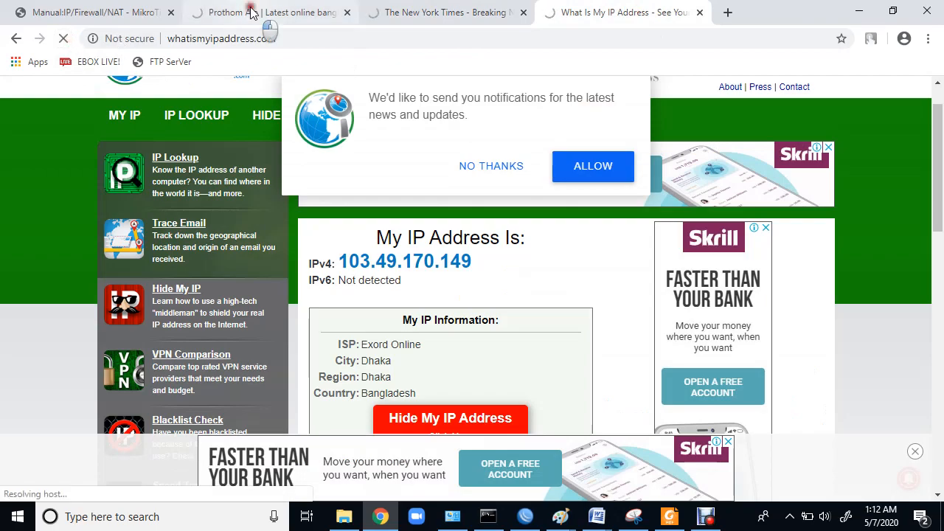
Check whether the Prothom Alo, New York Times and whatismyipaddress.com pages load with the masquerade rule disabled
{"action": "left_click", "coordinate": [250, 12]}
{"action": "left_click", "coordinate": [464, 13]}
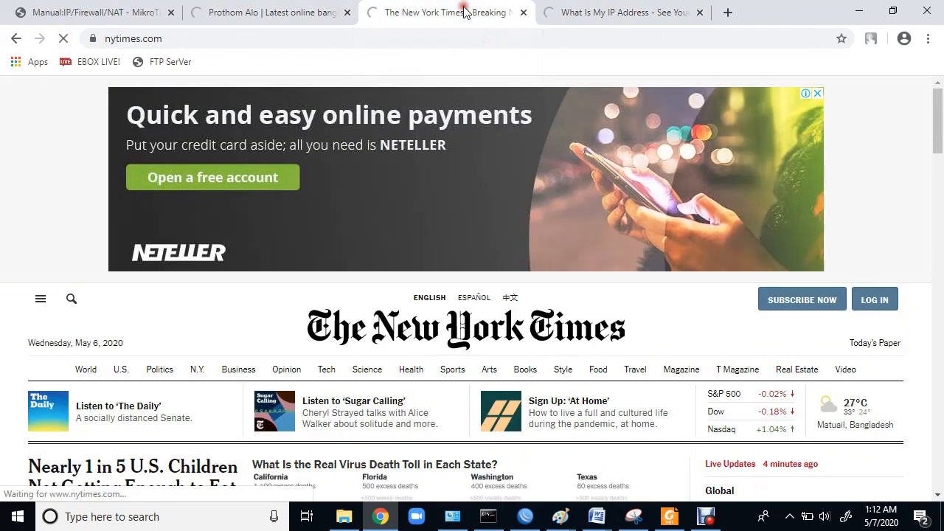
{"action": "left_click", "coordinate": [270, 13]}
{"action": "left_click", "coordinate": [440, 8]}
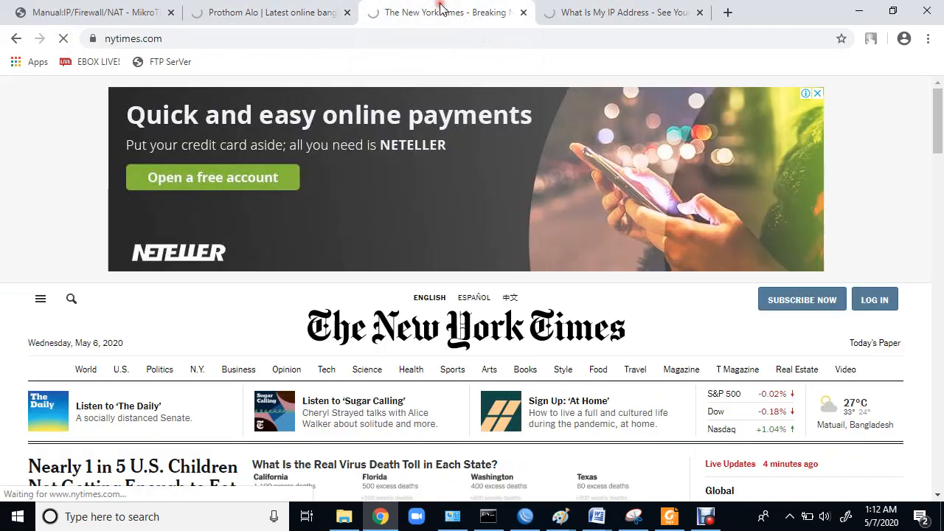
{"action": "left_click", "coordinate": [613, 11]}
{"action": "left_click", "coordinate": [432, 10]}
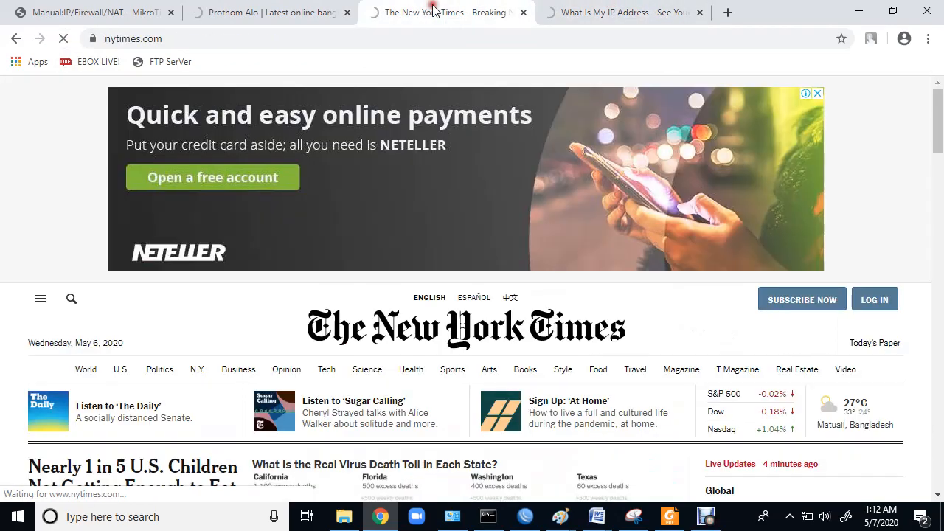
{"action": "left_click", "coordinate": [279, 10]}
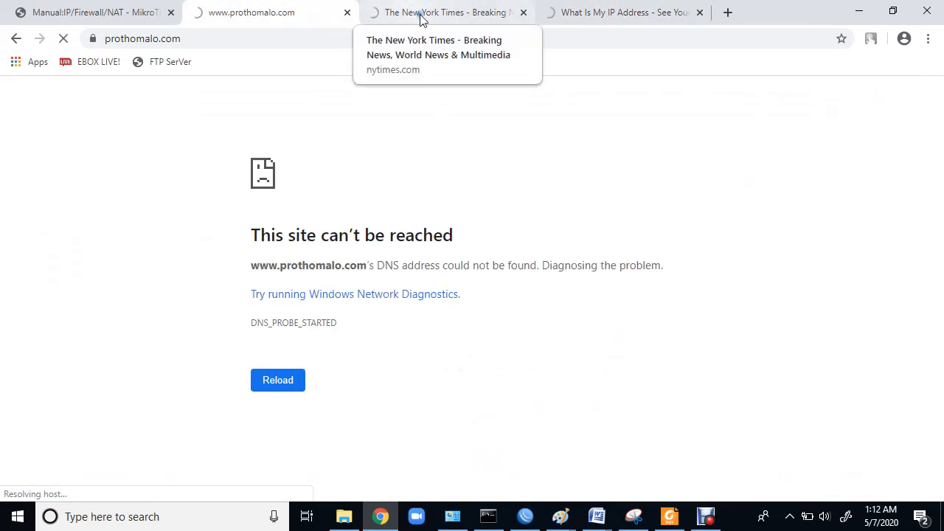
{"action": "left_click", "coordinate": [456, 21]}
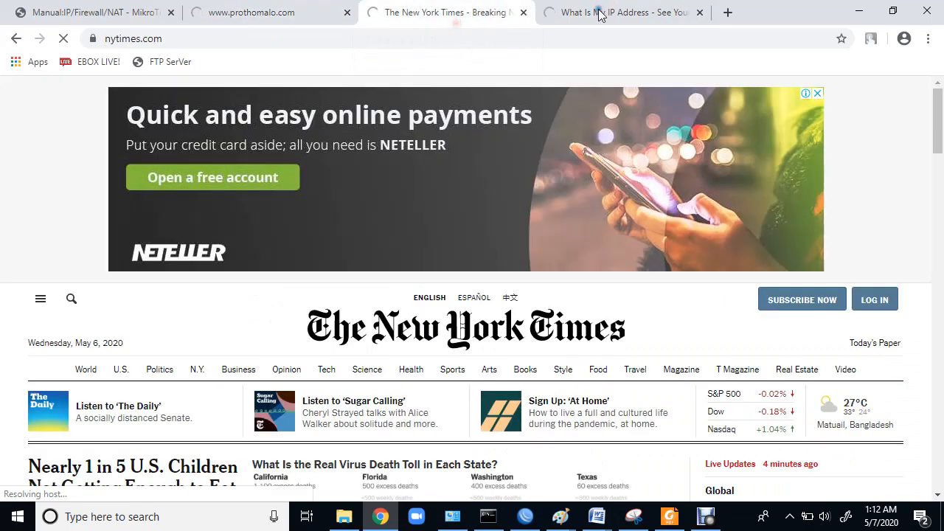
{"action": "left_click", "coordinate": [599, 13]}
{"action": "left_click", "coordinate": [475, 21]}
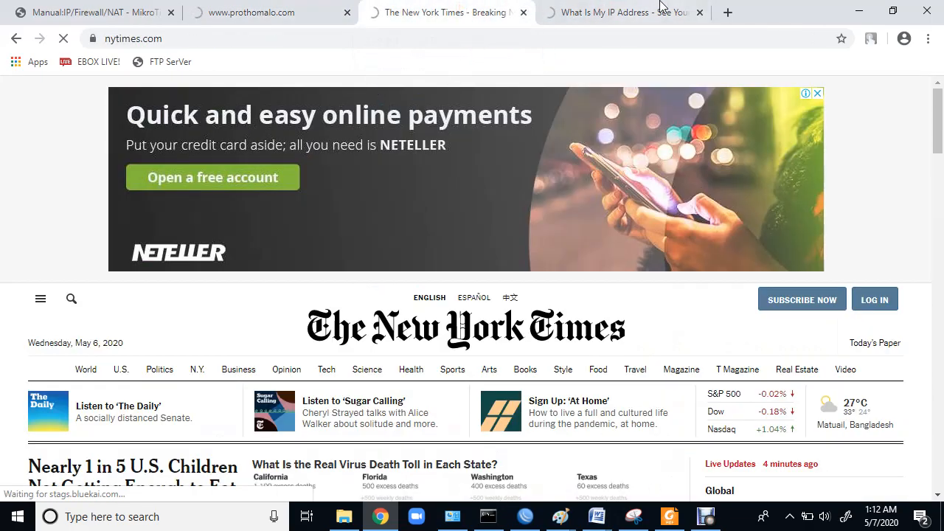
{"action": "left_click", "coordinate": [599, 15]}
{"action": "left_click", "coordinate": [453, 15]}
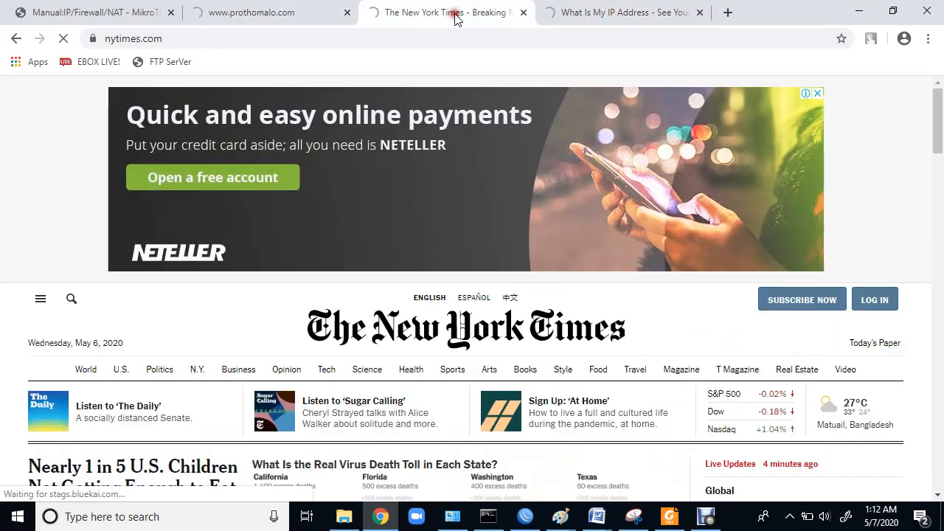
{"action": "left_click", "coordinate": [258, 6]}
{"action": "left_click", "coordinate": [443, 8]}
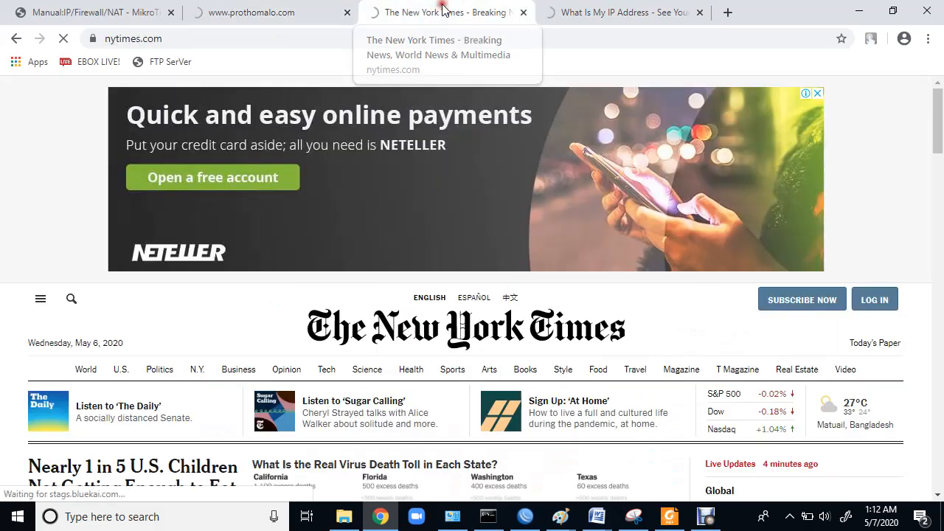
{"action": "left_click", "coordinate": [612, 12]}
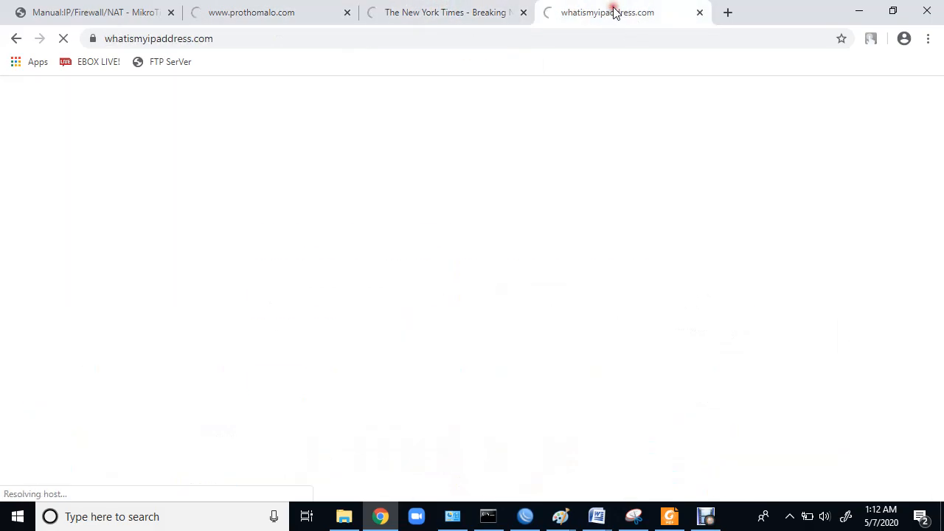
{"action": "left_click", "coordinate": [426, 9]}
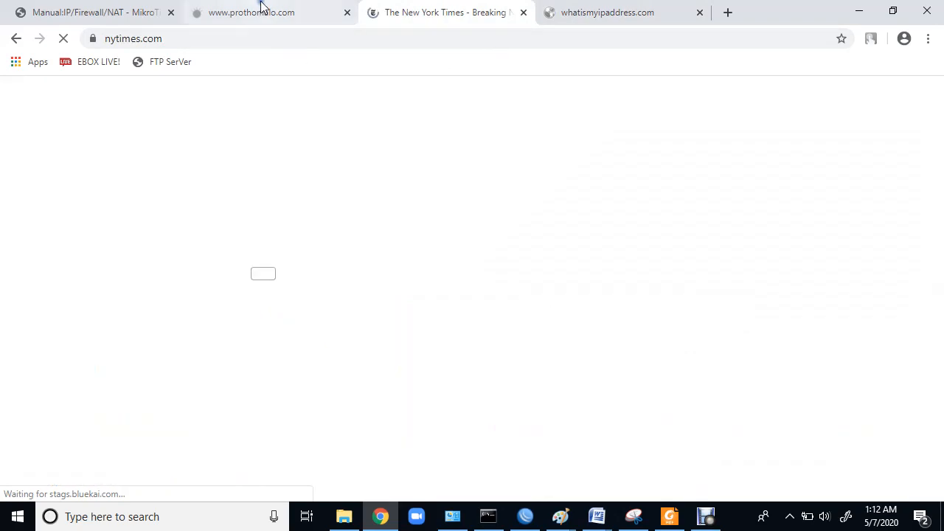
Return to WinBox and create a srcnat NAT rule with out interface Exord and source address 192.168.10.0/24
{"action": "left_click", "coordinate": [523, 517]}
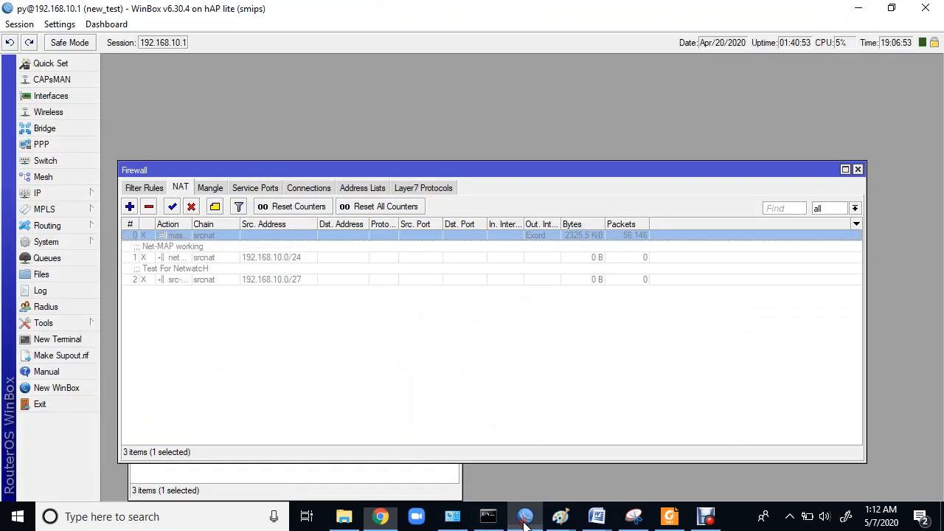
{"action": "left_click", "coordinate": [130, 206]}
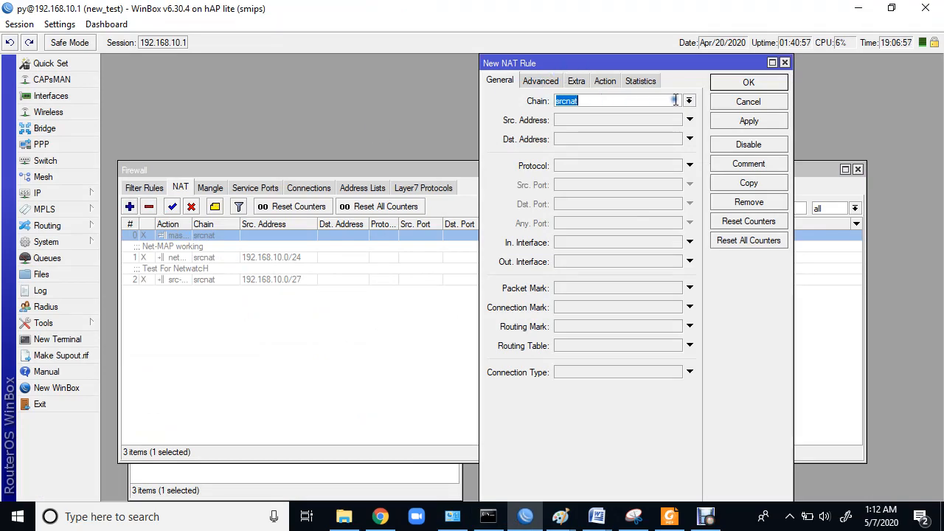
{"action": "left_click", "coordinate": [690, 263]}
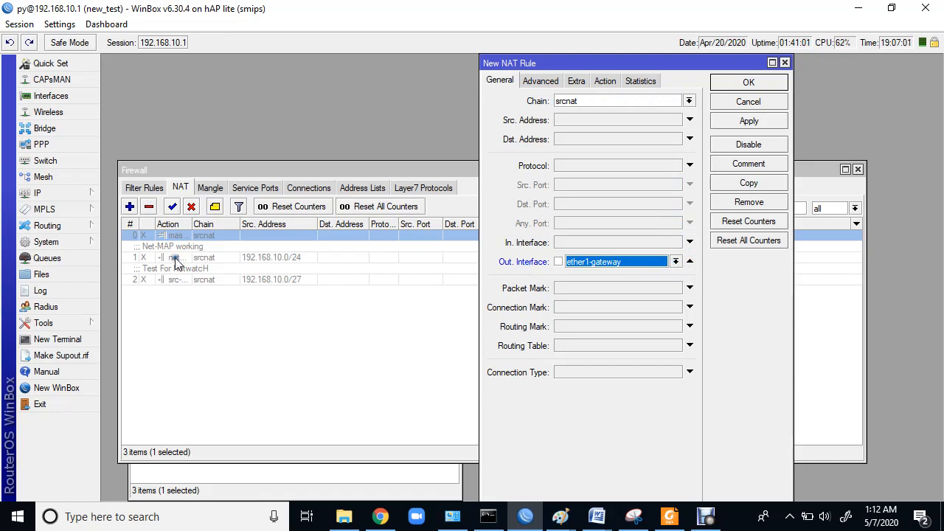
{"action": "left_click", "coordinate": [220, 486]}
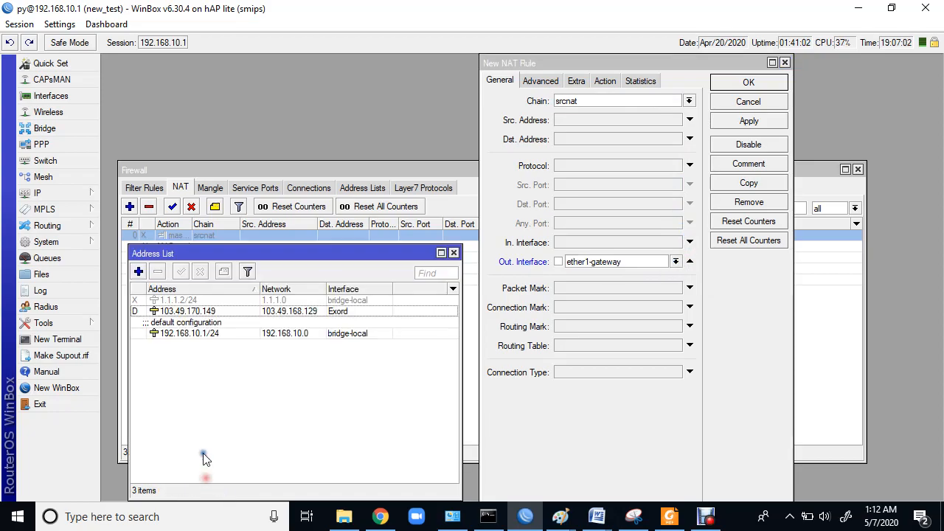
{"action": "left_click", "coordinate": [334, 317]}
{"action": "left_click", "coordinate": [676, 262]}
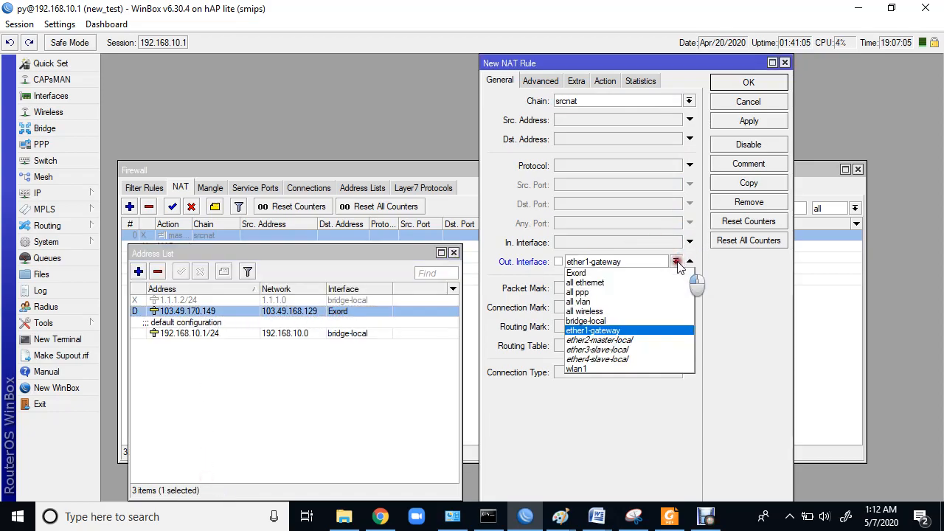
{"action": "left_click", "coordinate": [579, 273]}
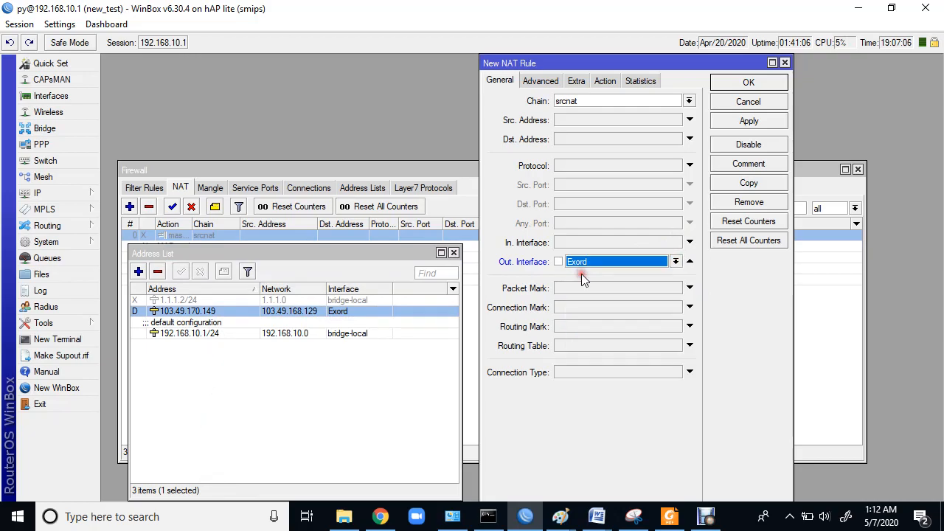
{"action": "left_click", "coordinate": [579, 120]}
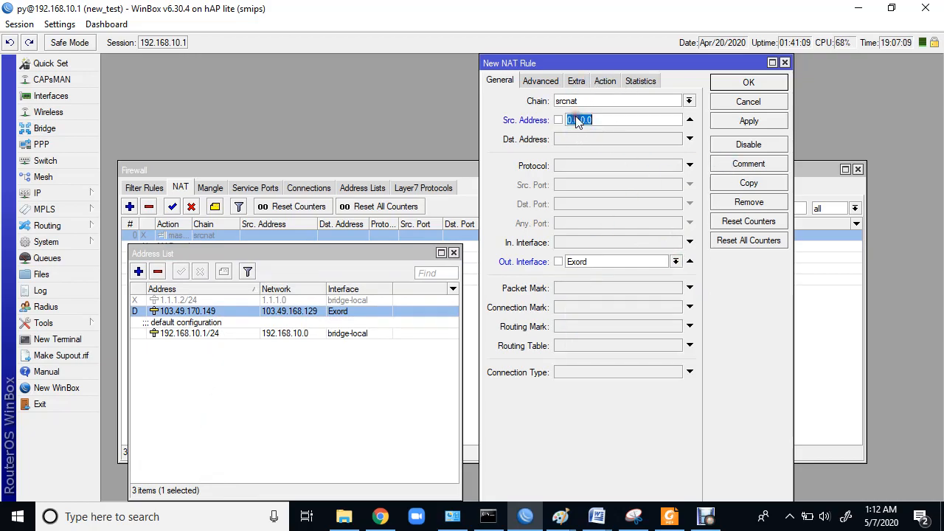
{"action": "type", "text": "192.168.10.0/24"}
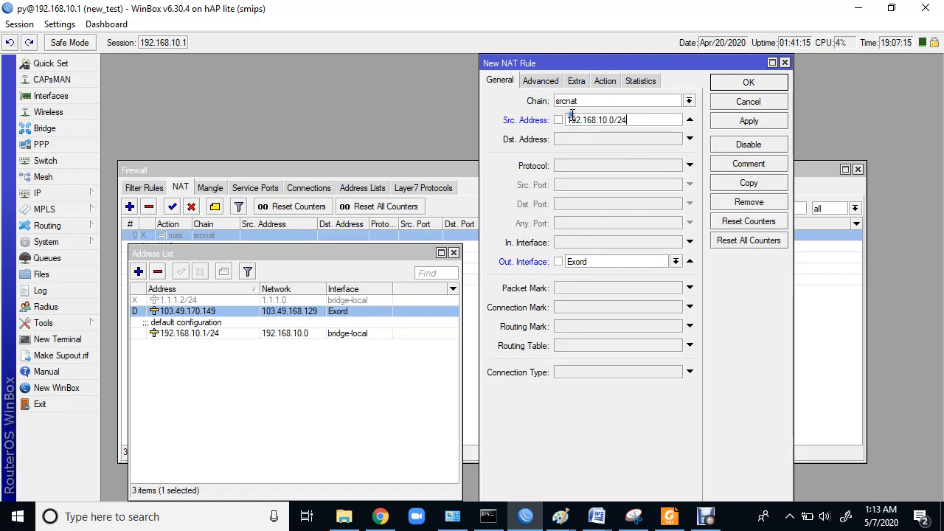
Set the new rule's action to src-nat with To Addresses 103.49.170.149, and apply the rule
{"action": "left_click", "coordinate": [605, 81]}
{"action": "left_click", "coordinate": [560, 109]}
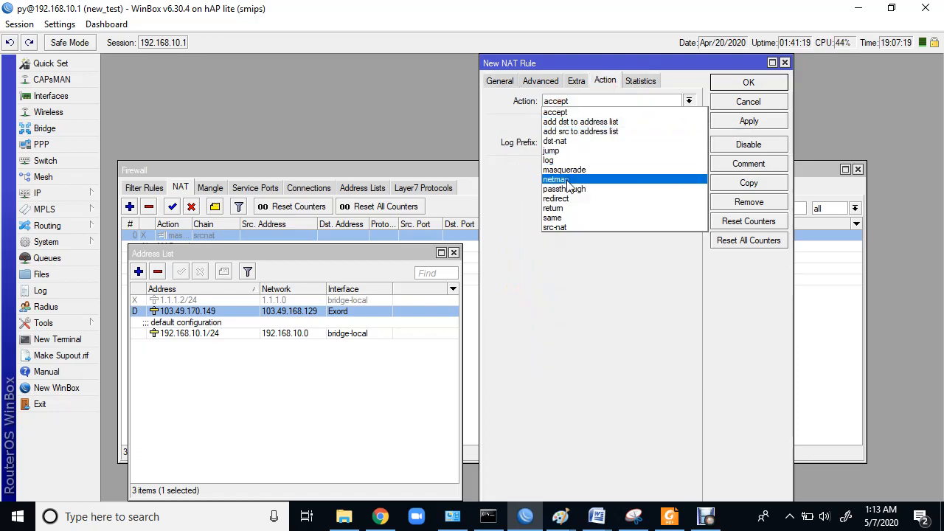
{"action": "left_click", "coordinate": [560, 227]}
{"action": "left_click", "coordinate": [558, 168]}
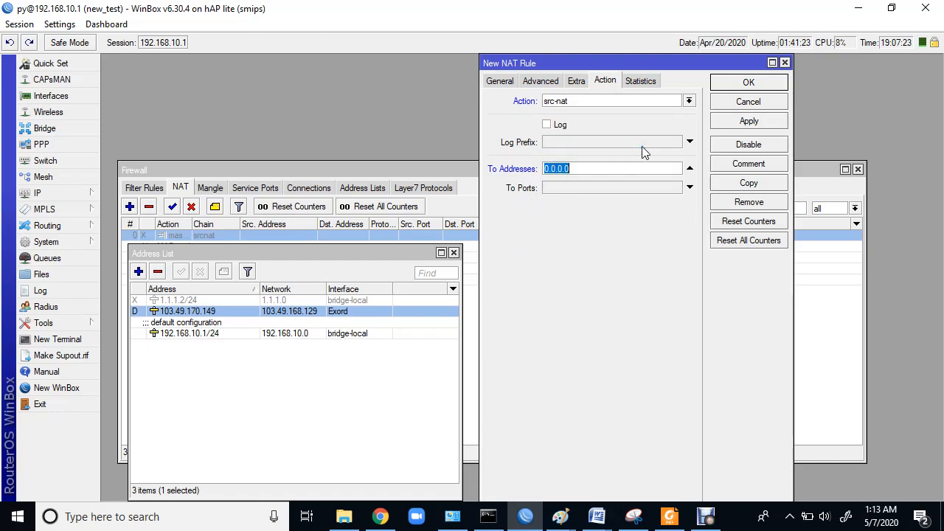
{"action": "type", "text": "103.49.170"}
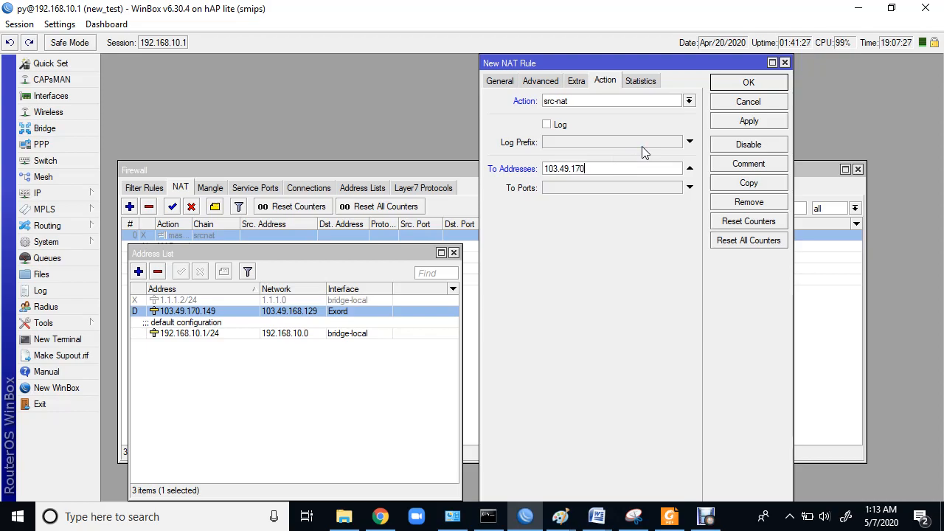
{"action": "type", "text": ".149"}
{"action": "left_click", "coordinate": [748, 121]}
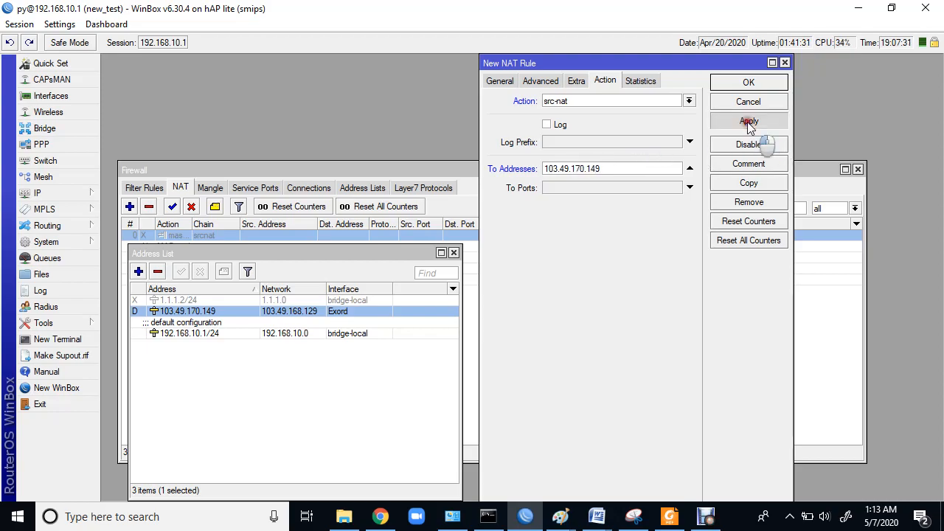
Close the new NAT rule and switch to Command Prompt to check the continuous ping to 8.8.8.8
{"action": "left_click", "coordinate": [746, 101]}
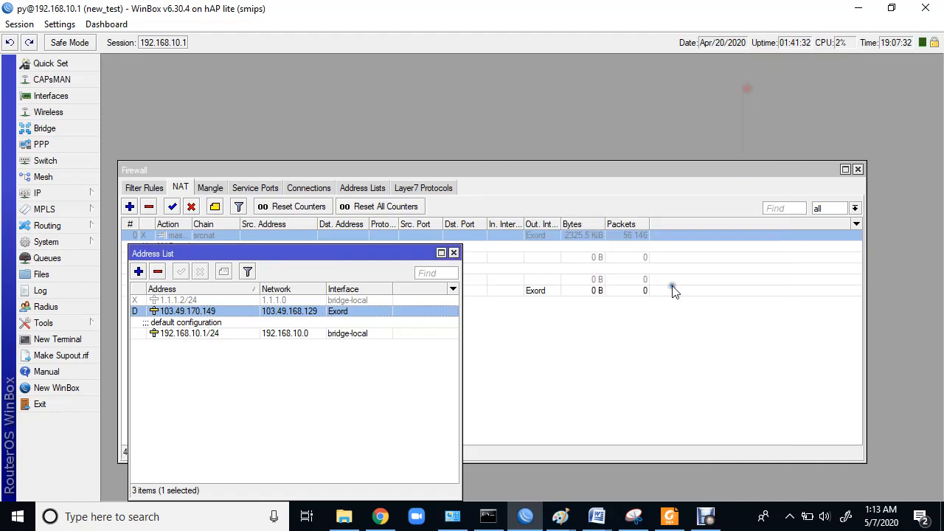
{"action": "left_click", "coordinate": [492, 519]}
{"action": "right_click", "coordinate": [546, 358]}
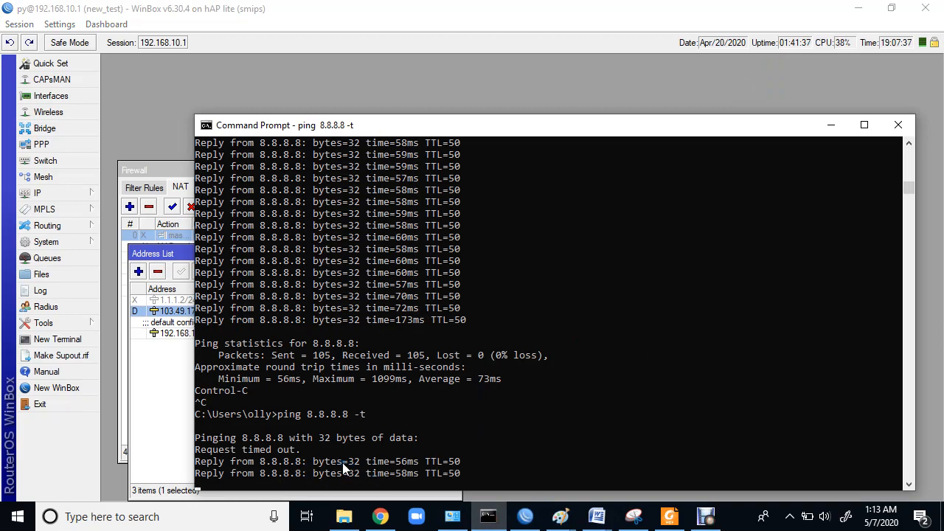
Switch to the browser and reload the Prothom Alo, New York Times and whatismyipaddress.com pages to test access through the src-nat rule
{"action": "left_click", "coordinate": [380, 516]}
{"action": "left_click", "coordinate": [240, 14]}
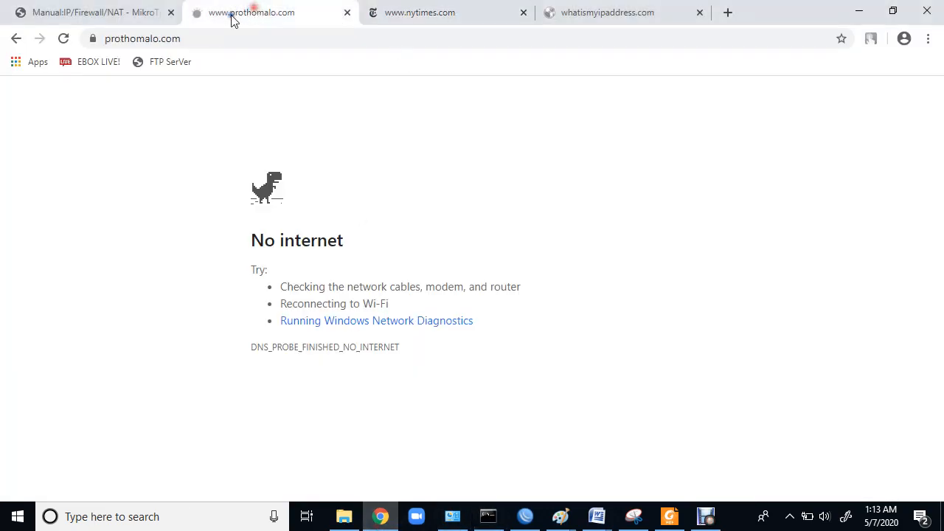
{"action": "left_click", "coordinate": [64, 42]}
{"action": "left_click", "coordinate": [431, 15]}
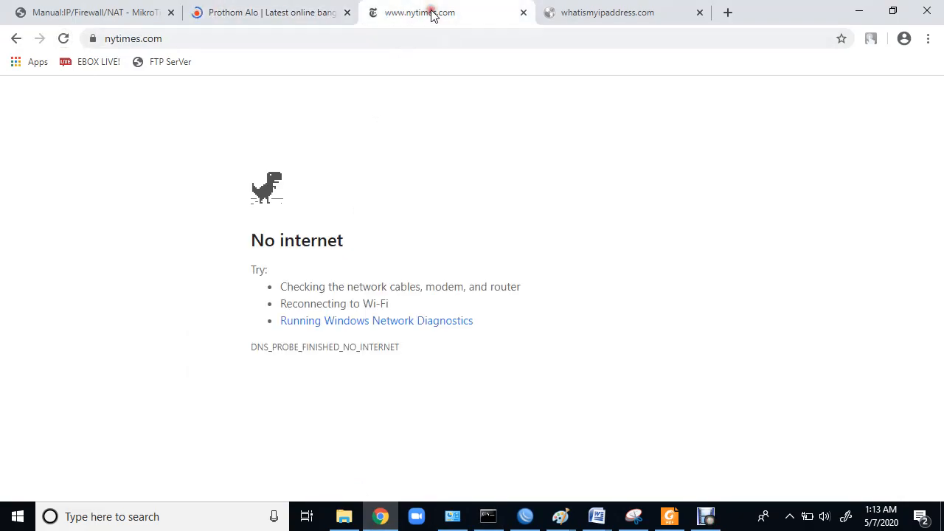
{"action": "left_click", "coordinate": [63, 40]}
{"action": "left_click", "coordinate": [601, 13]}
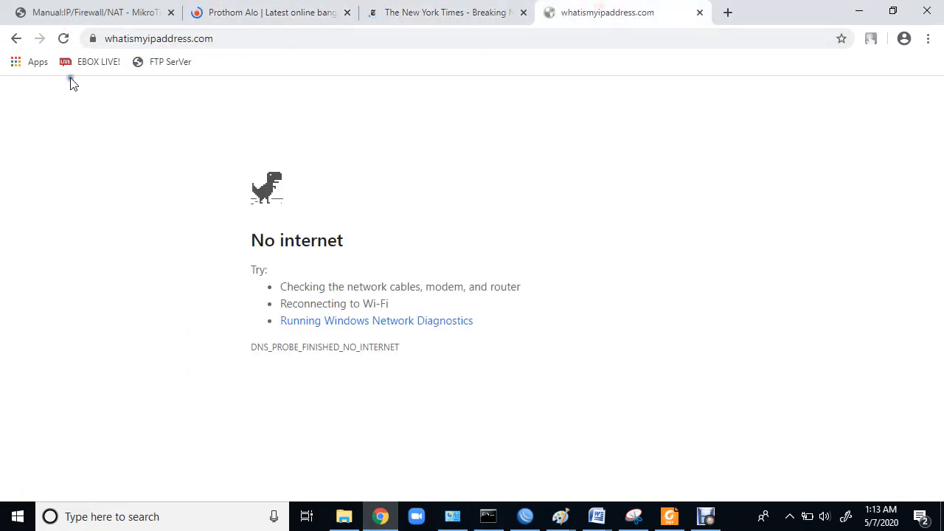
{"action": "left_click", "coordinate": [62, 39]}
{"action": "left_click", "coordinate": [265, 11]}
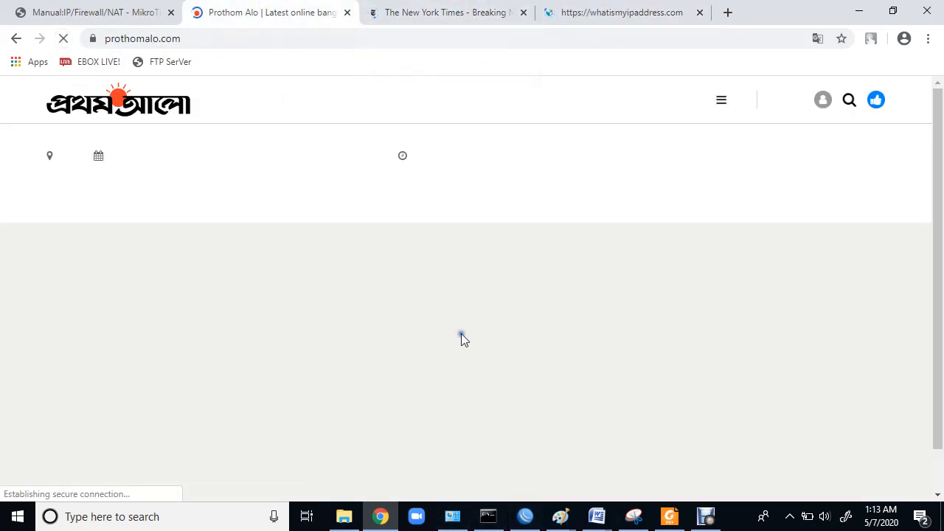
Return to WinBox and move the new src-nat rule to the first position in the NAT list
{"action": "left_click", "coordinate": [525, 516]}
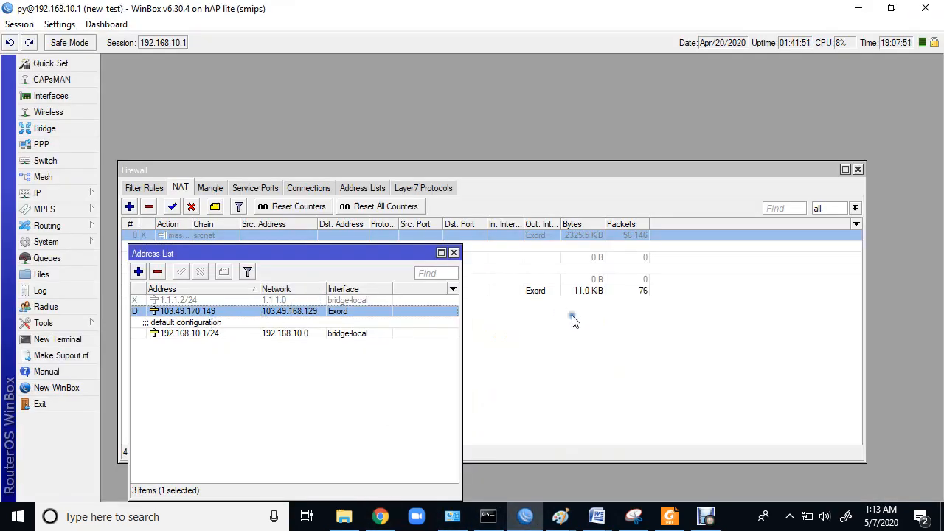
{"action": "left_click", "coordinate": [597, 359]}
{"action": "left_click_drag", "start_coordinate": [205, 291], "coordinate": [202, 234]}
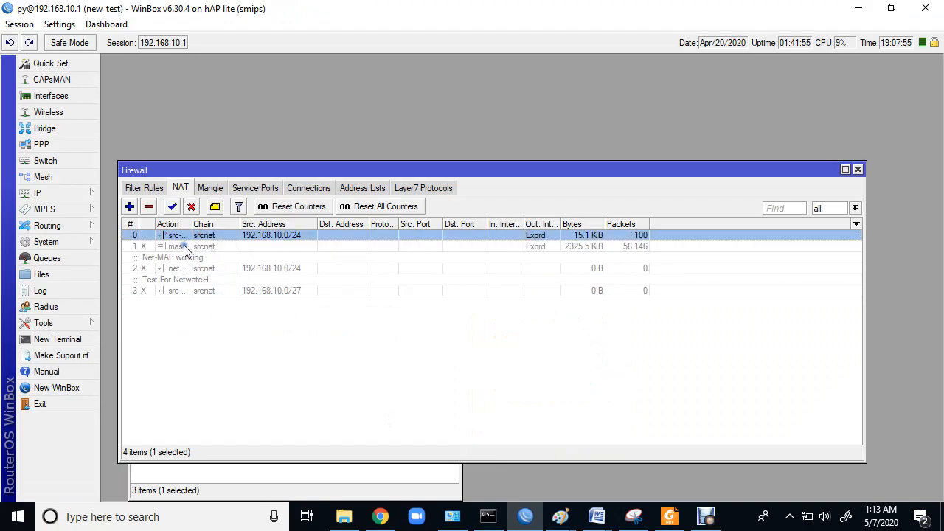
Switch to Command Prompt and stop the continuous ping to 8.8.8.8
{"action": "mouse_move", "coordinate": [494, 524]}
{"action": "left_click", "coordinate": [492, 523]}
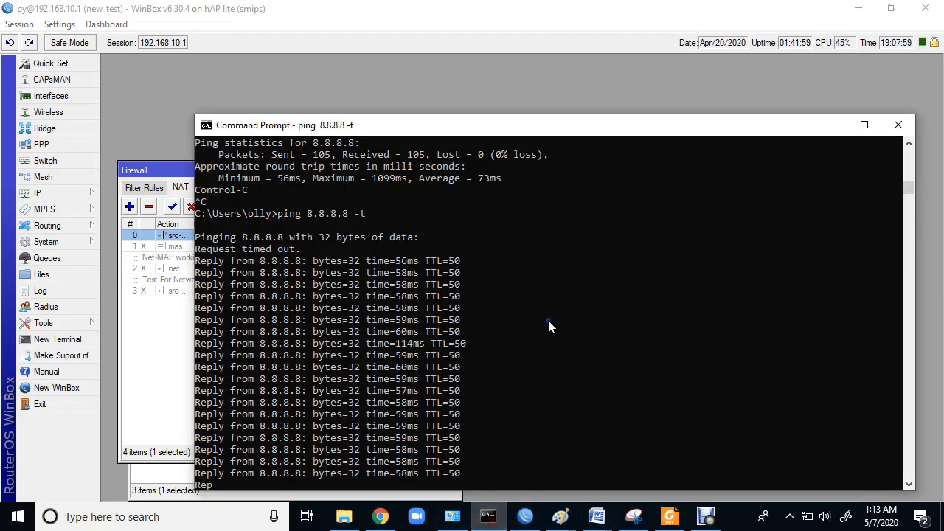
{"action": "left_click", "coordinate": [547, 320]}
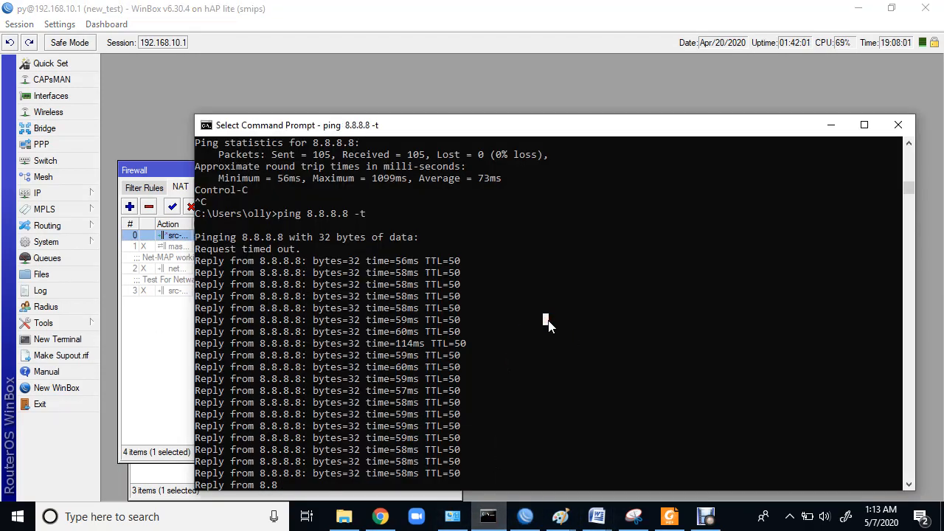
{"action": "key", "text": "Escape"}
{"action": "key", "text": "ctrl+c"}
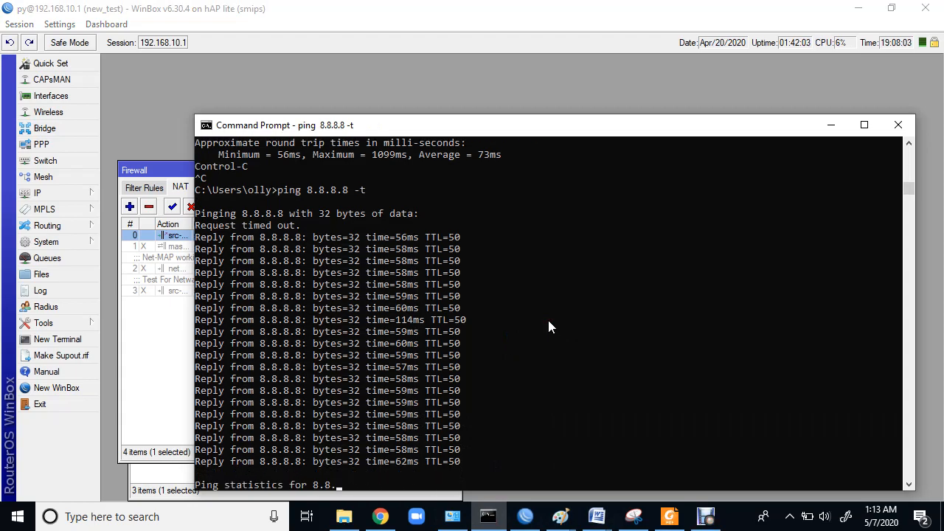
Return to WinBox, open the first src-nat rule and review its action and general settings
{"action": "left_click", "coordinate": [135, 350]}
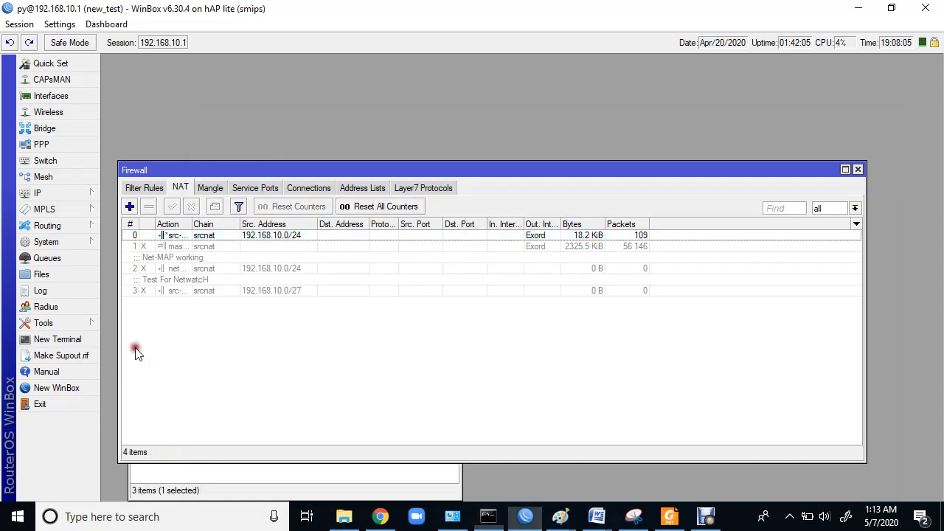
{"action": "left_click", "coordinate": [255, 237]}
{"action": "double_click", "coordinate": [255, 237]}
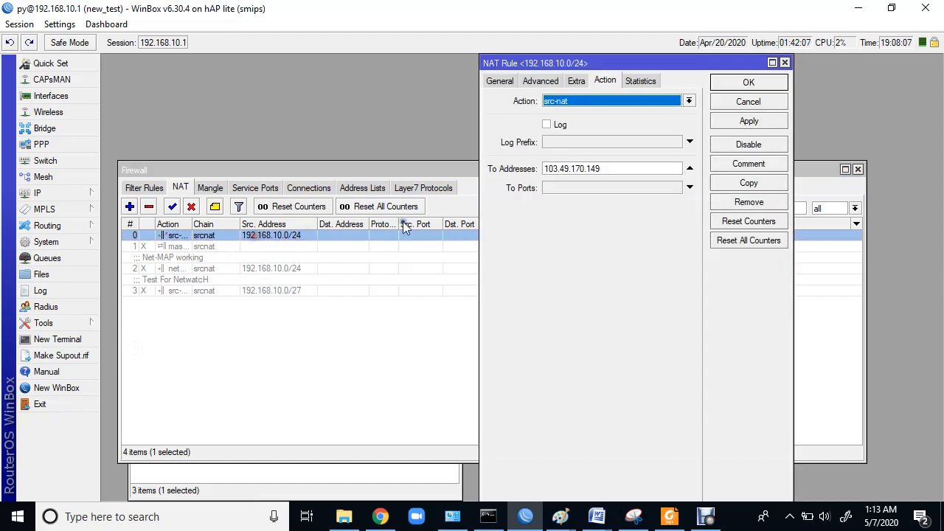
{"action": "left_click", "coordinate": [499, 80]}
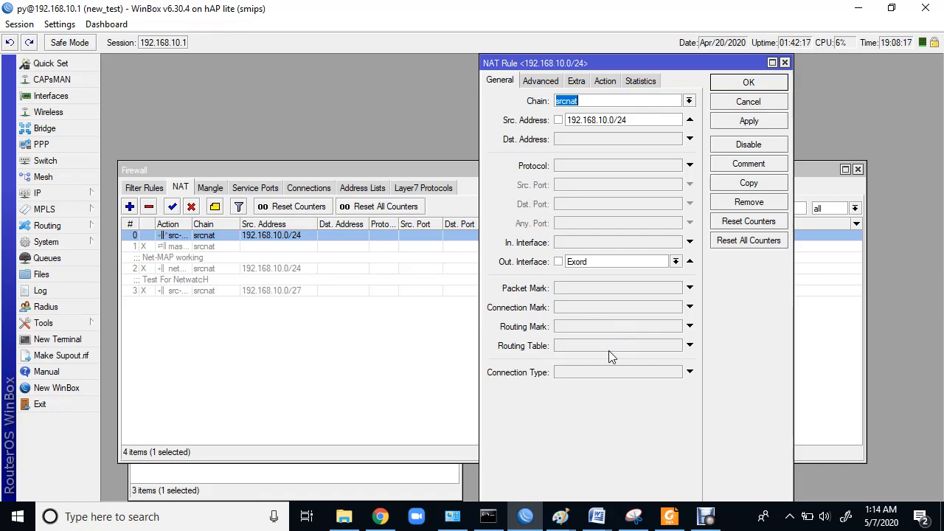
{"action": "left_click", "coordinate": [740, 333]}
{"action": "right_click", "coordinate": [744, 330]}
{"action": "right_click", "coordinate": [741, 328]}
{"action": "left_click", "coordinate": [604, 81]}
{"action": "left_click", "coordinate": [508, 82]}
Try to apply bridge-local as the src-nat rule's In. Interface, then apply the rule without an In. Interface and close it
{"action": "left_click", "coordinate": [688, 243]}
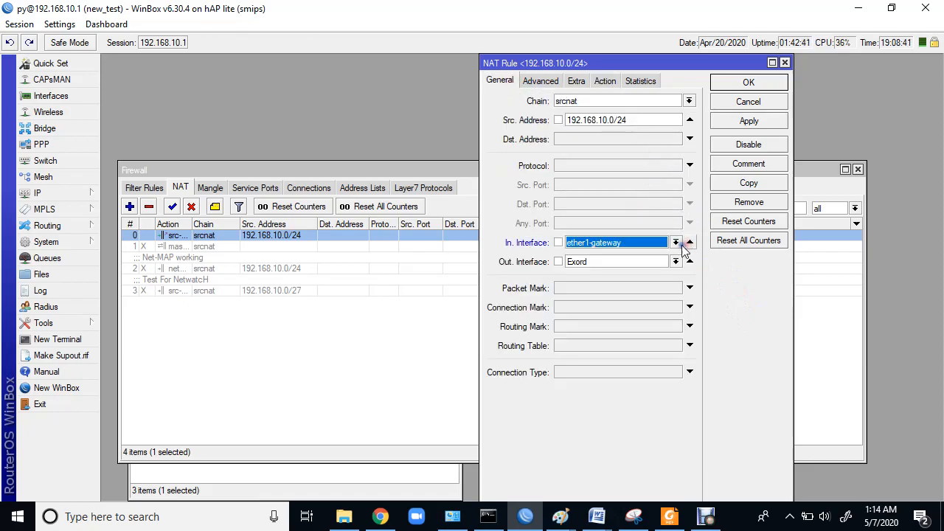
{"action": "left_click", "coordinate": [676, 243]}
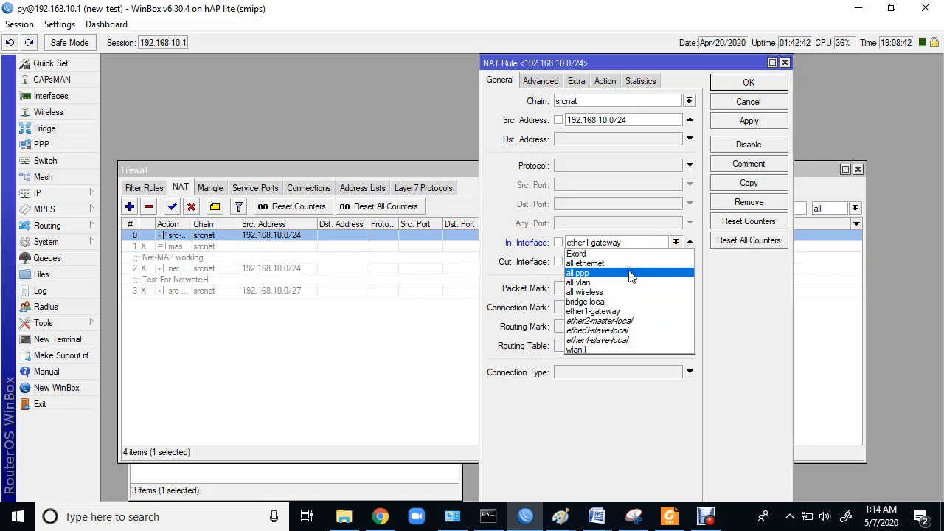
{"action": "left_click", "coordinate": [607, 302]}
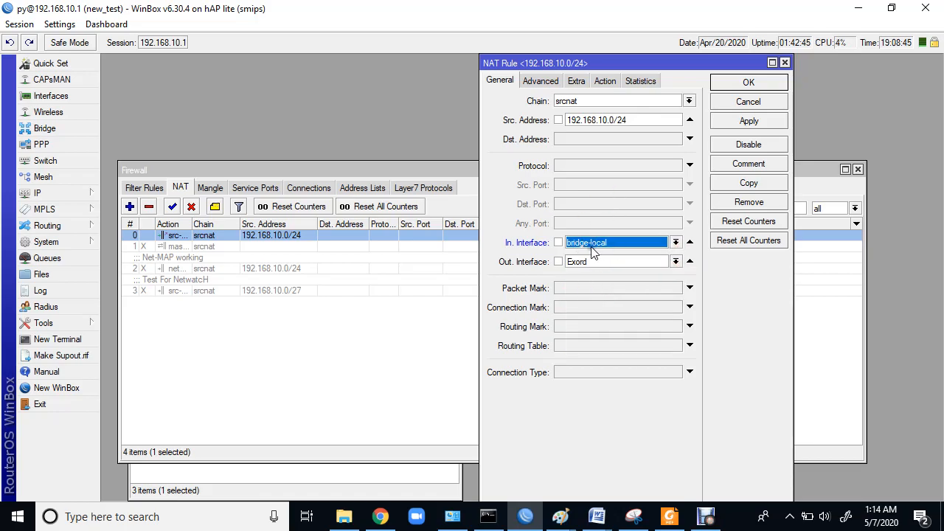
{"action": "left_click", "coordinate": [735, 127]}
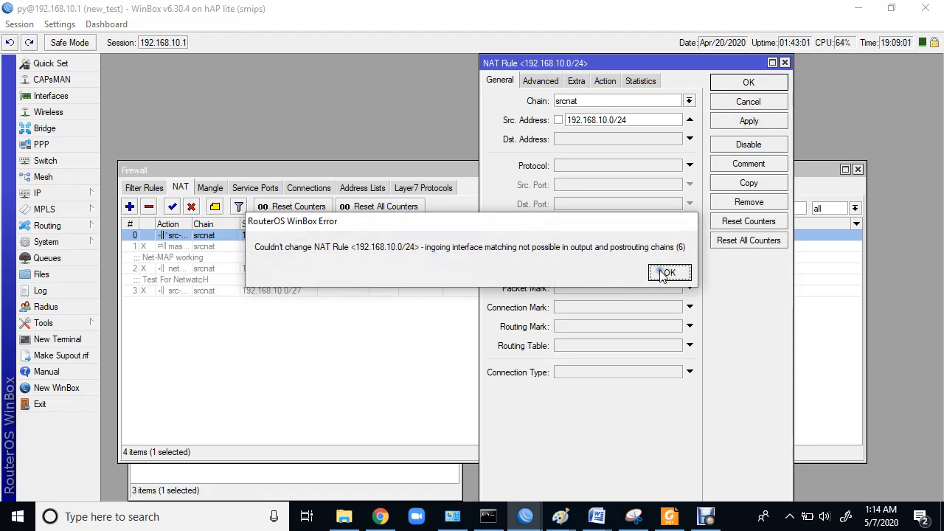
{"action": "left_click", "coordinate": [667, 272]}
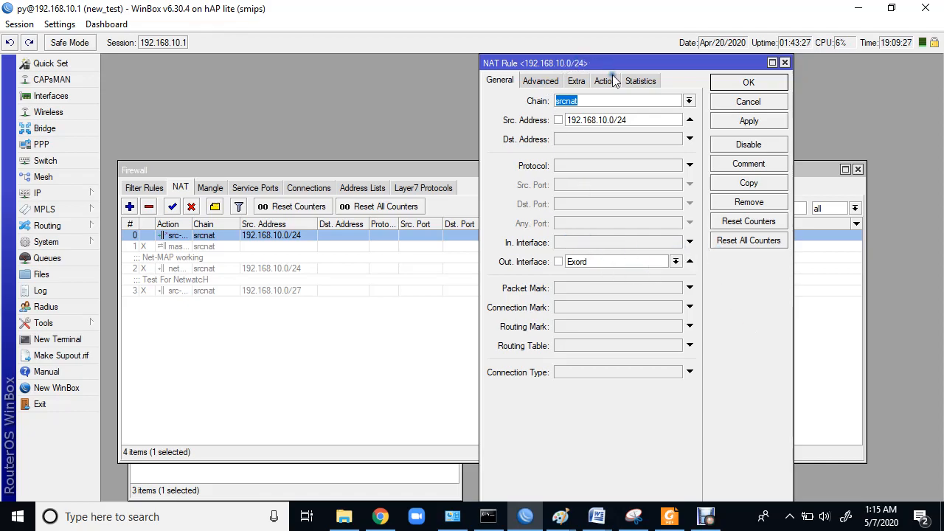
{"action": "left_click", "coordinate": [760, 121]}
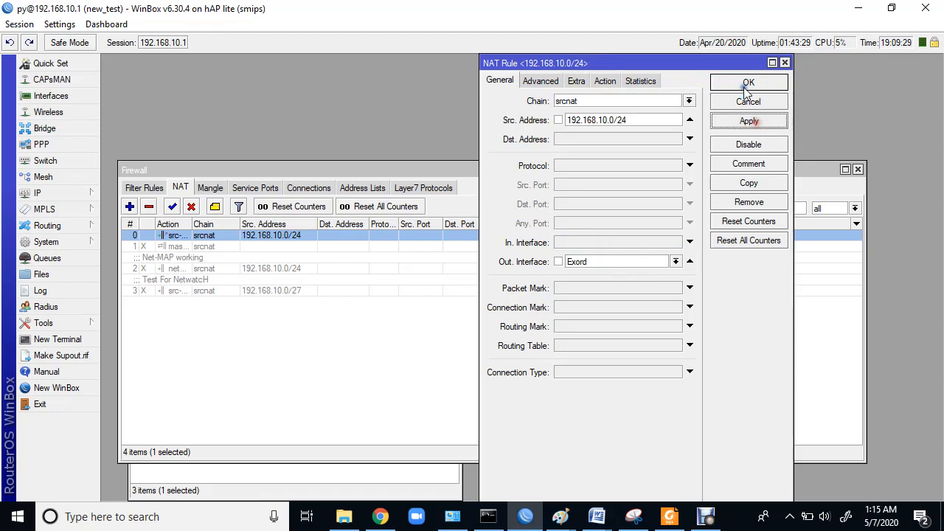
{"action": "left_click", "coordinate": [740, 83]}
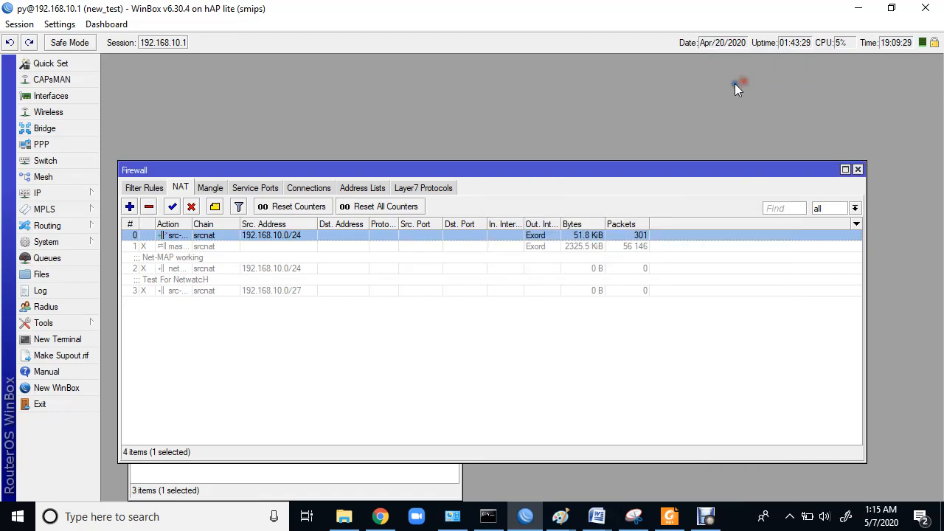
Start a new NAT rule with chain dstnat and In. Interface ether1-gateway
{"action": "left_click", "coordinate": [129, 206]}
{"action": "left_click", "coordinate": [688, 100]}
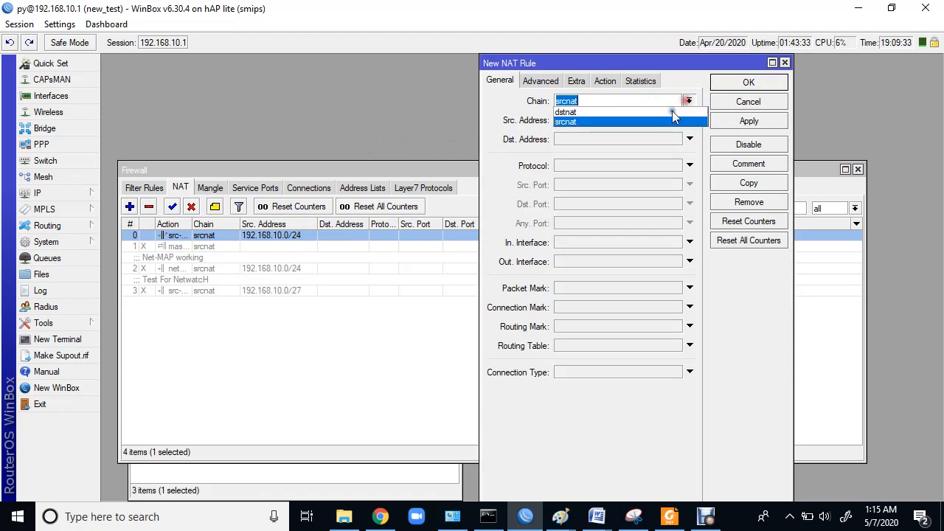
{"action": "left_click", "coordinate": [575, 112]}
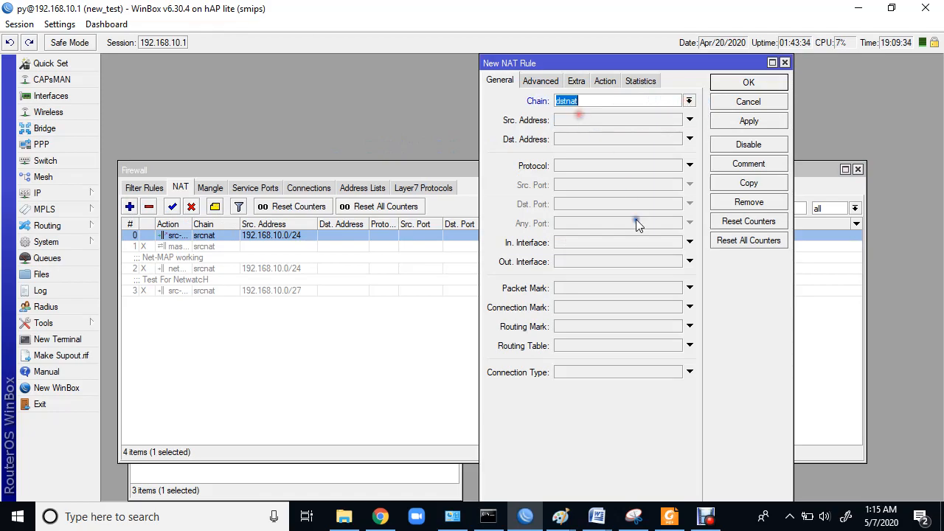
{"action": "left_click", "coordinate": [690, 243]}
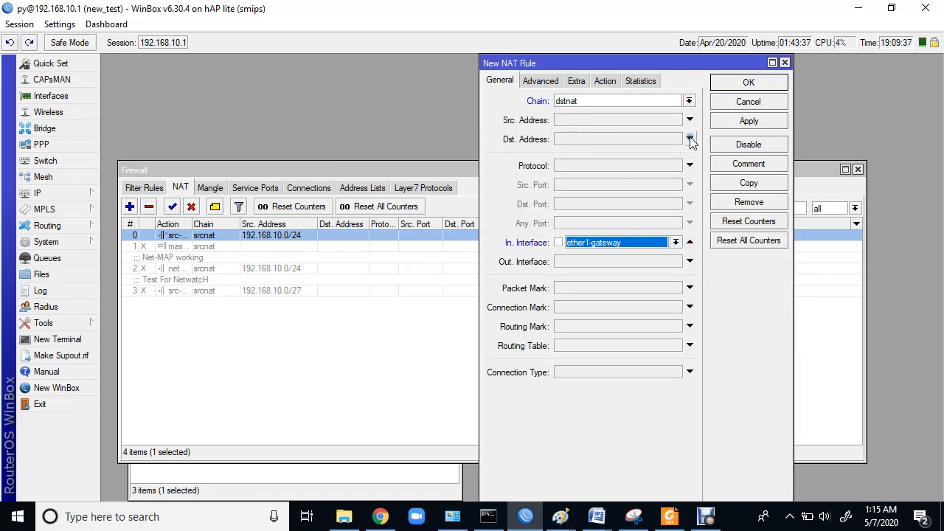
Set the new rule's action to dst-nat with To Addresses 1.1.1.1, and apply the rule
{"action": "left_click", "coordinate": [605, 81]}
{"action": "left_click", "coordinate": [578, 102]}
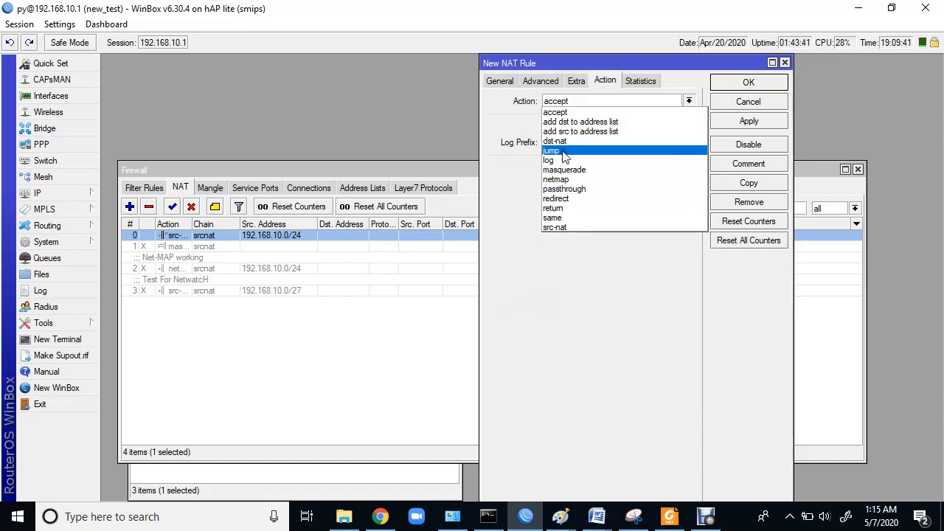
{"action": "left_click", "coordinate": [564, 141]}
{"action": "left_click", "coordinate": [554, 167]}
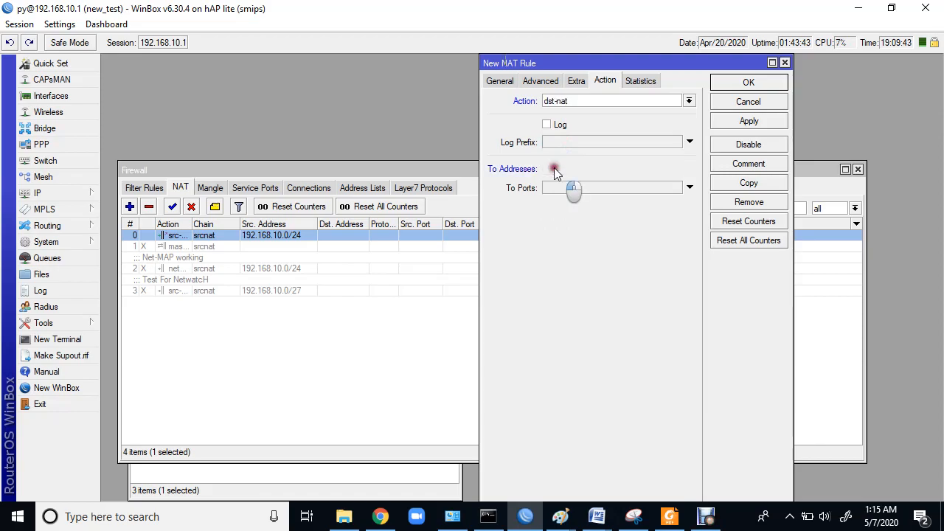
{"action": "type", "text": "1.1.1.1"}
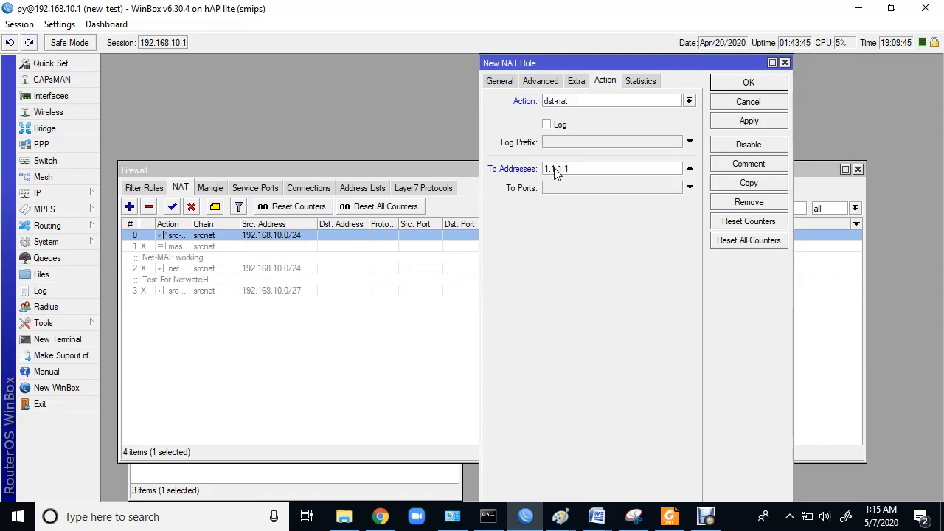
{"action": "left_click", "coordinate": [730, 122]}
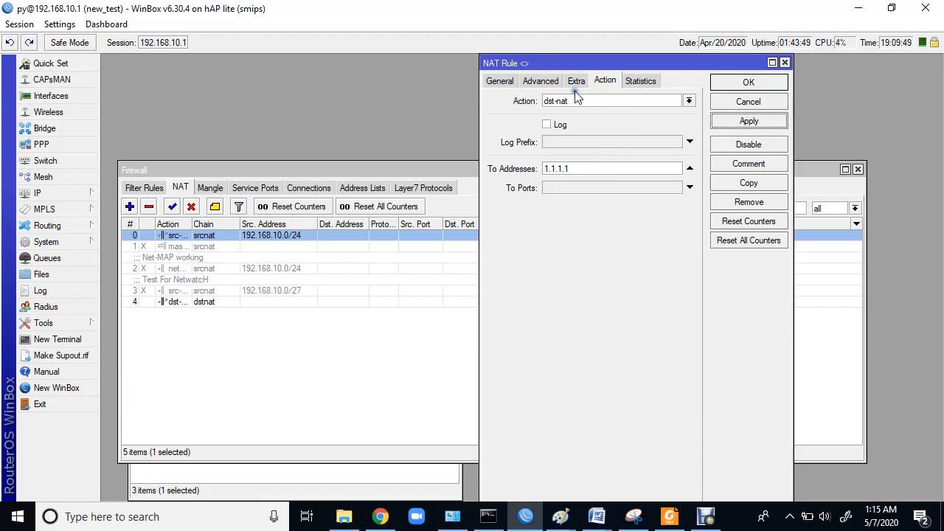
Review the dstnat rule's general settings, close it and remove the rule from the NAT list
{"action": "left_click", "coordinate": [499, 82]}
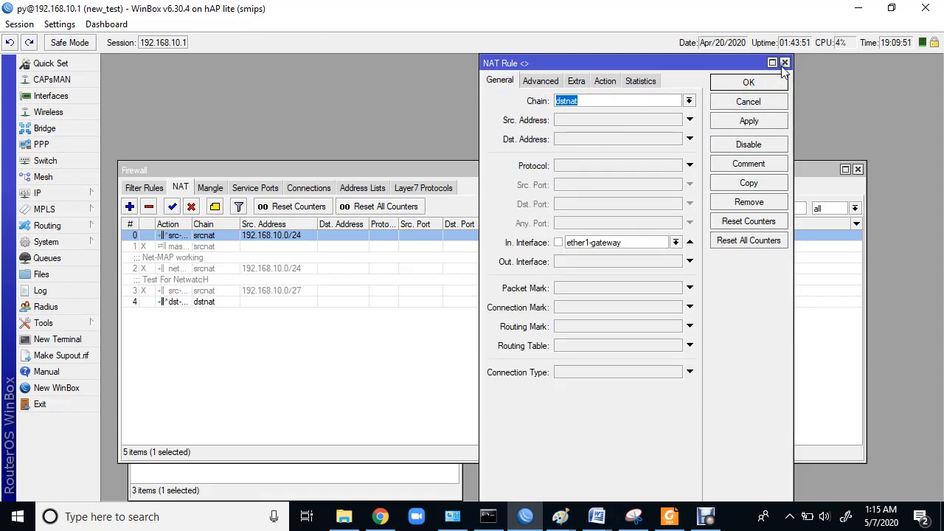
{"action": "left_click", "coordinate": [784, 62]}
{"action": "left_click", "coordinate": [205, 302]}
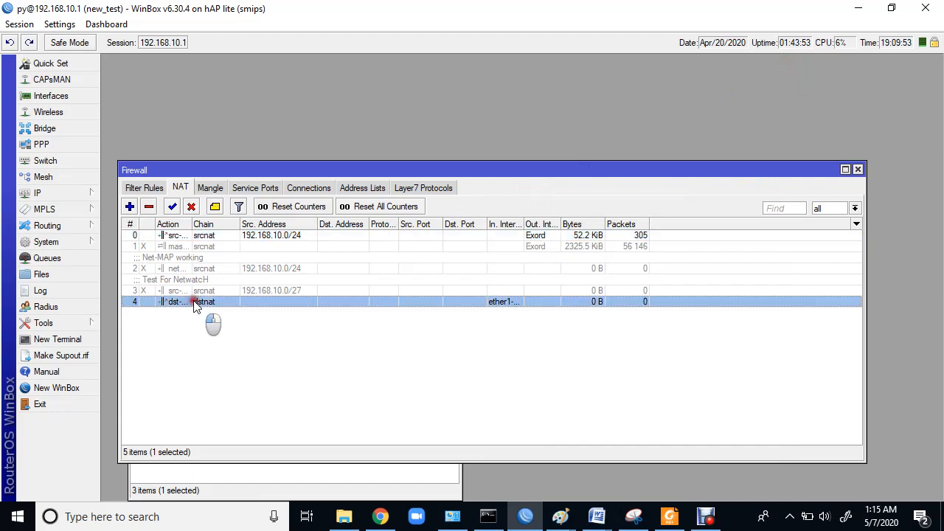
{"action": "left_click", "coordinate": [149, 207]}
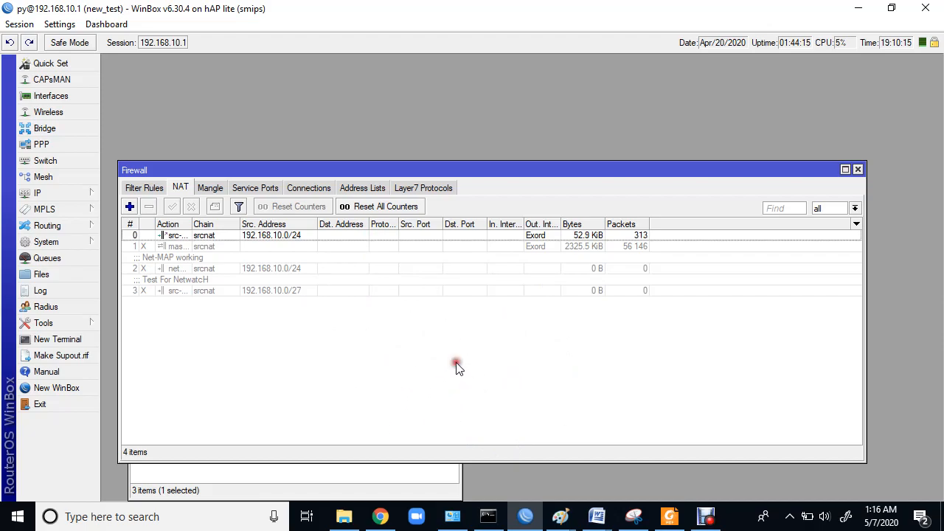
Move the Firewall window higher, switch to the Command Prompt and open a telnet session to 192.168.10.1
{"action": "left_click_drag", "start_coordinate": [542, 171], "coordinate": [567, 139]}
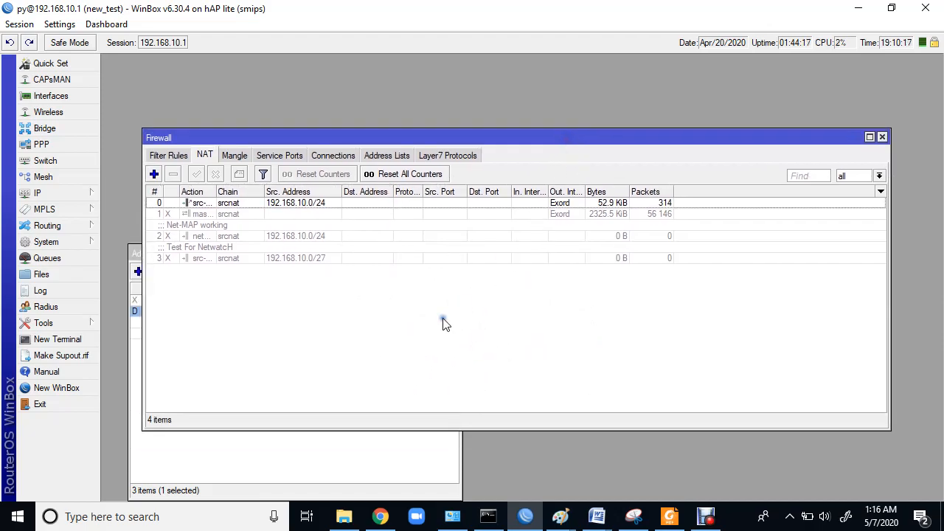
{"action": "left_click", "coordinate": [487, 518]}
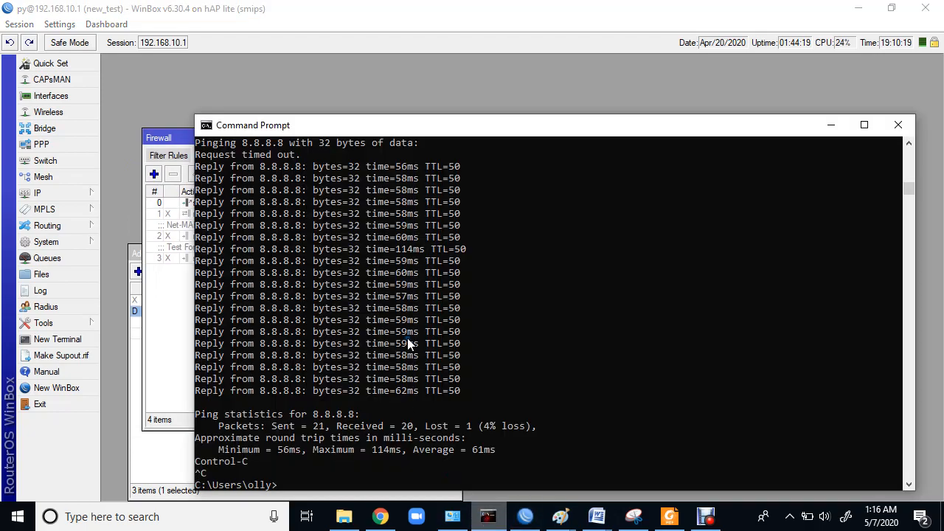
{"action": "left_click", "coordinate": [498, 285]}
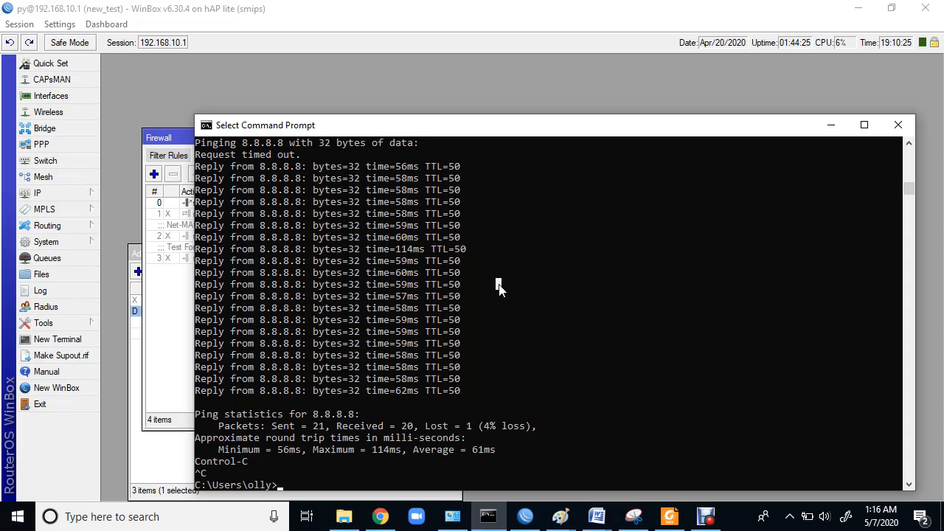
{"action": "type", "text": "telnet 1.1.1.1"}
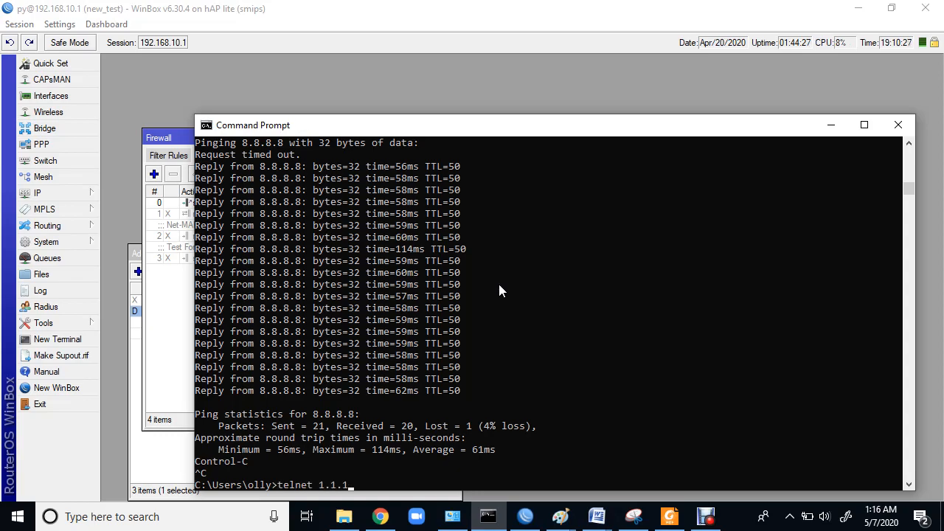
{"action": "key", "text": "BackSpace"}
{"action": "key", "text": "BackSpace"}
{"action": "key", "text": "BackSpace"}
{"action": "key", "text": "BackSpace"}
{"action": "key", "text": "BackSpace"}
{"action": "type", "text": "102"}
{"action": "key", "text": "BackSpace"}
{"action": "key", "text": "BackSpace"}
{"action": "type", "text": "92.168.10.1"}
{"action": "key", "text": "Return"}
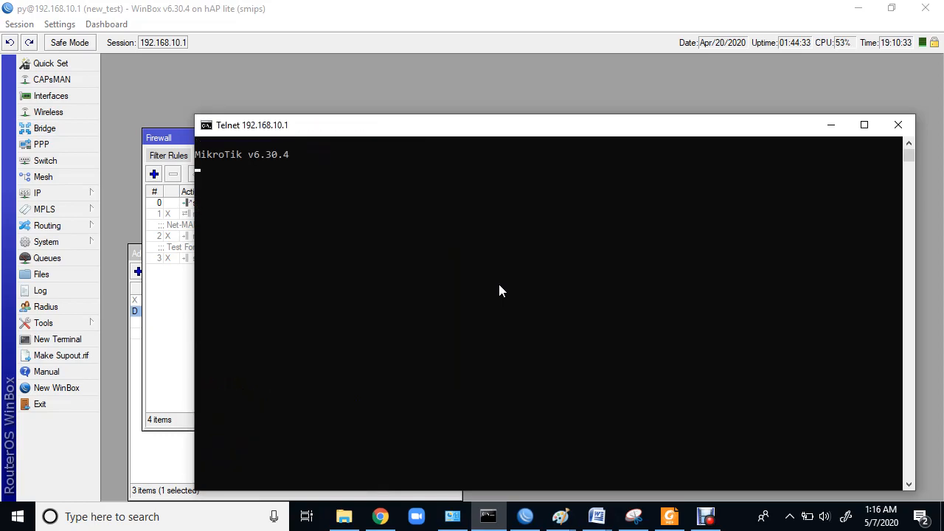
Log in to the router over telnet as py with the account password
{"action": "type", "text": "py"}
{"action": "key", "text": "Return"}
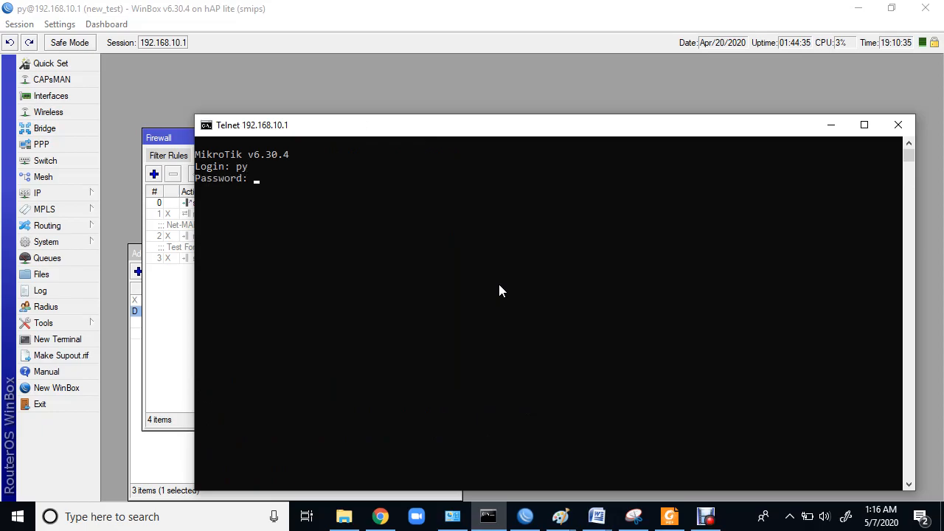
{"action": "key", "text": "Return"}
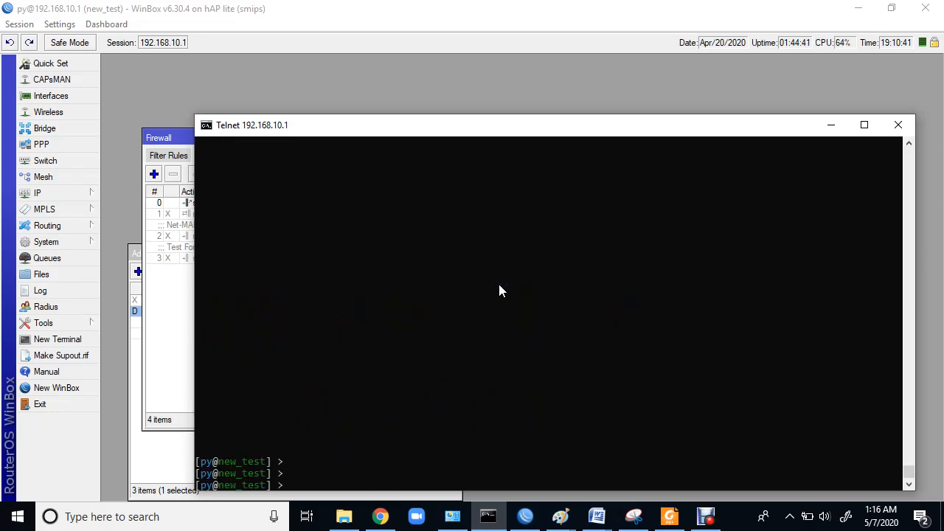
Begin the command "ip firewall" in the telnet session and move its window to uncover the NAT rules' Action and Chain columns
{"action": "type", "text": "ip firewall"}
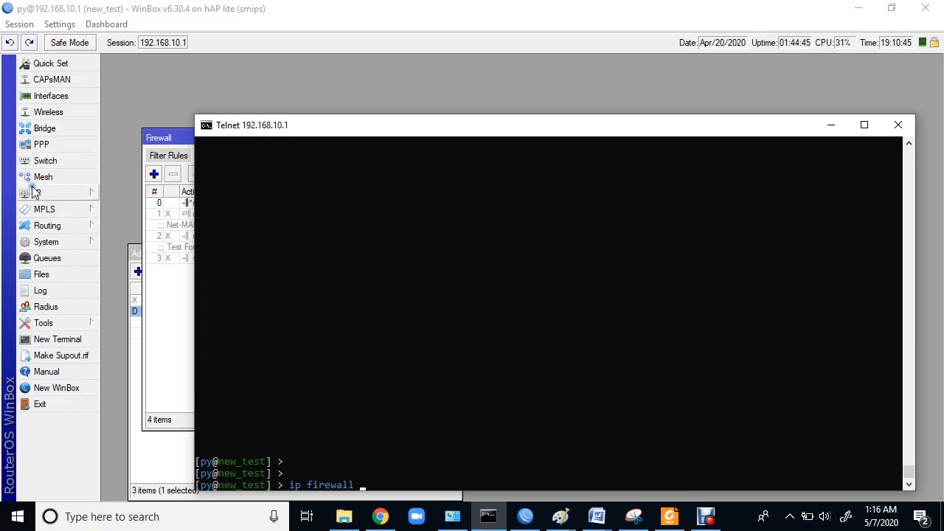
{"action": "left_click", "coordinate": [32, 191]}
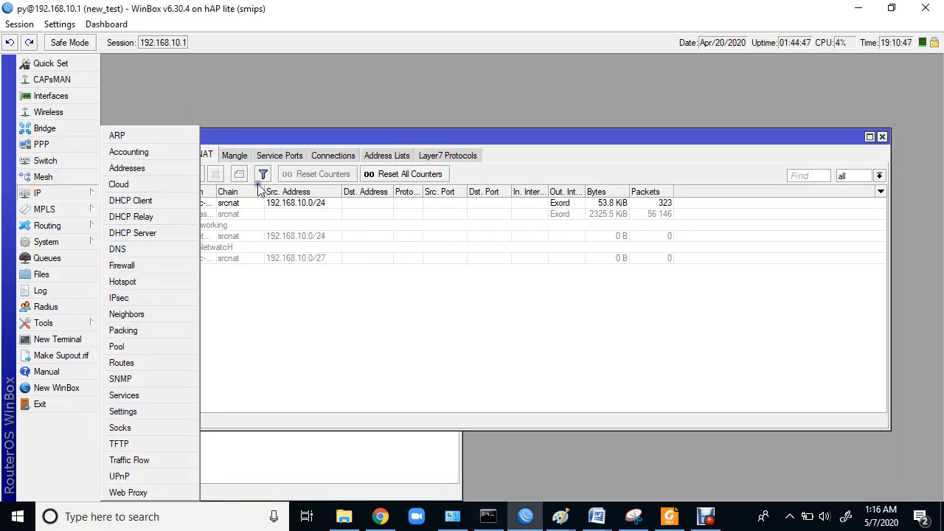
{"action": "left_click", "coordinate": [290, 311]}
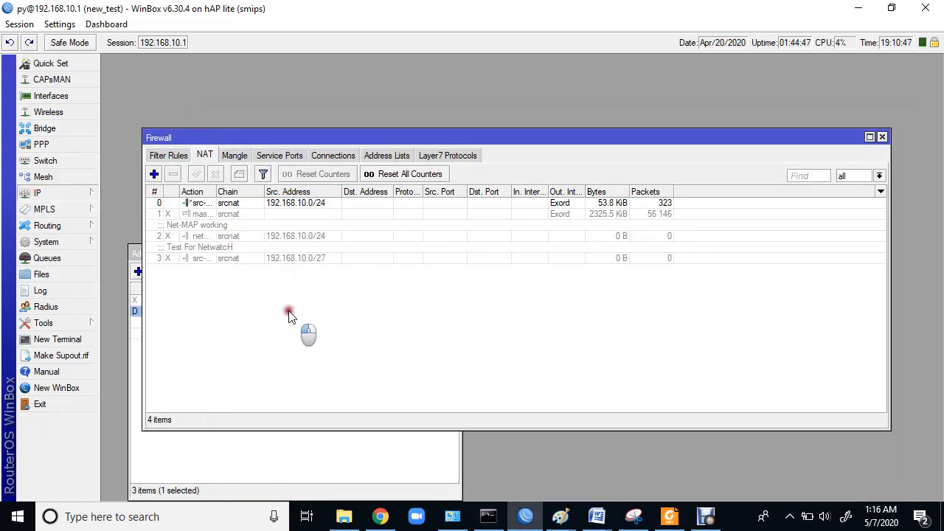
{"action": "left_click", "coordinate": [489, 517]}
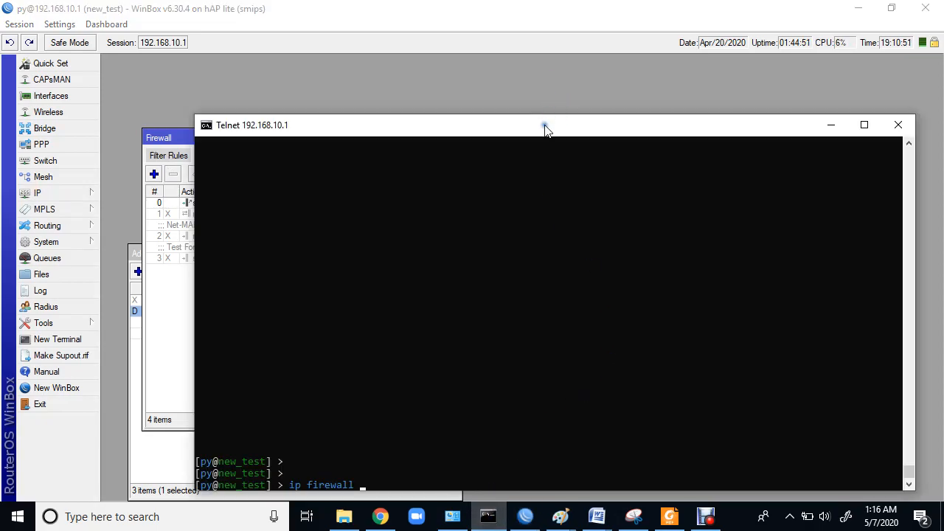
{"action": "left_click_drag", "start_coordinate": [544, 129], "coordinate": [623, 94]}
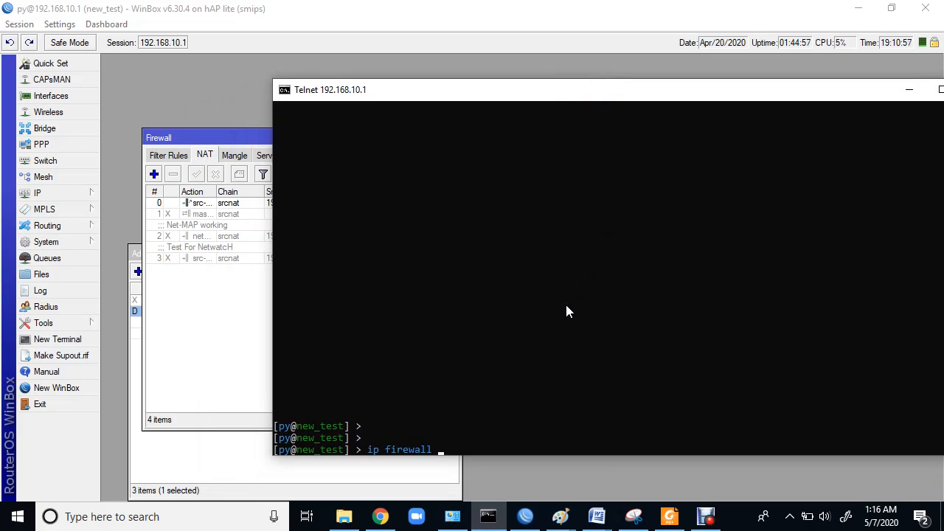
Extend the command with "nat add action=masquerade", listing the available nat subcommands and rule parameters
{"action": "type", "text": "nat"}
{"action": "key", "text": "question"}
{"action": "type", "text": "add"}
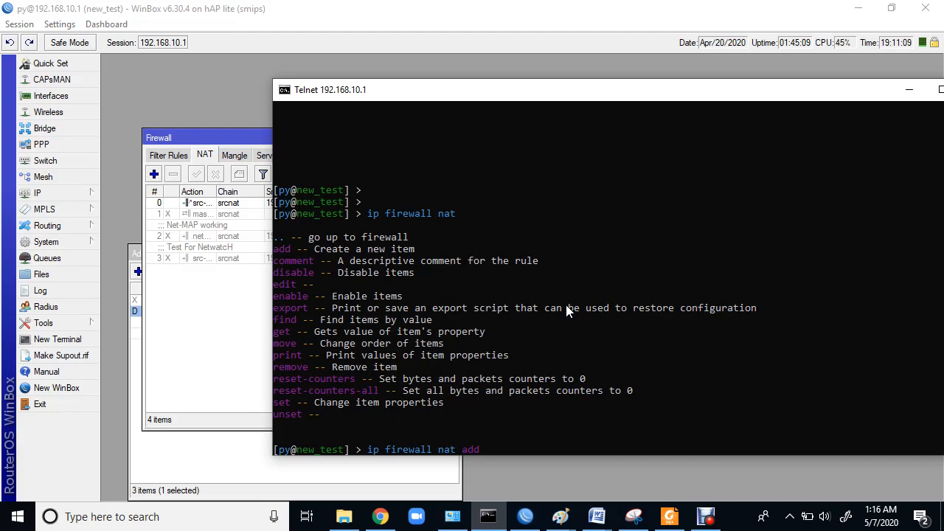
{"action": "type", "text": "action=masquerade"}
{"action": "key", "text": "question"}
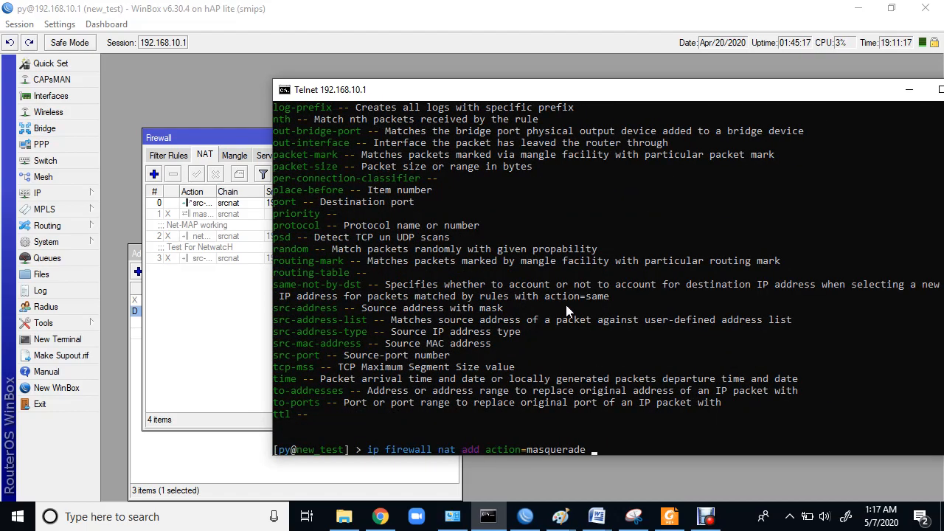
Complete the masquerade rule command with disabled=no, run it and supply srcnat as the chain
{"action": "key", "text": "Tab"}
{"action": "type", "text": "no"}
{"action": "key", "text": "Return"}
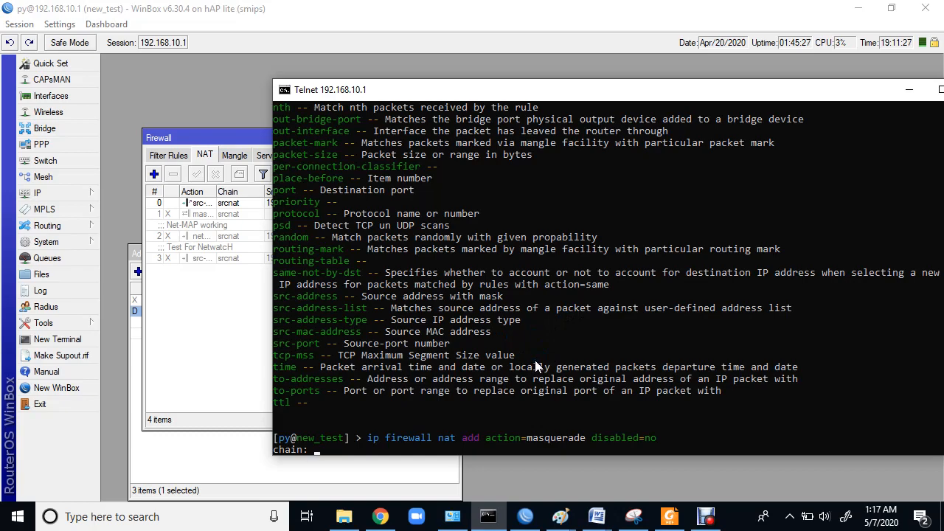
{"action": "type", "text": "sr"}
{"action": "type", "text": "c"}
{"action": "key", "text": "Tab"}
{"action": "key", "text": "Return"}
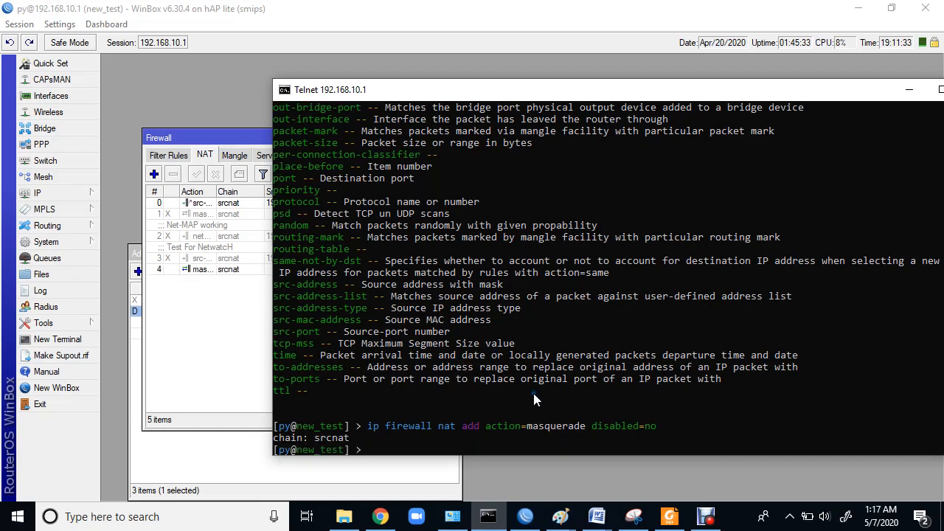
Remove the newly added masquerade rule from the WinBox NAT list and switch back to the telnet session
{"action": "left_click", "coordinate": [203, 279]}
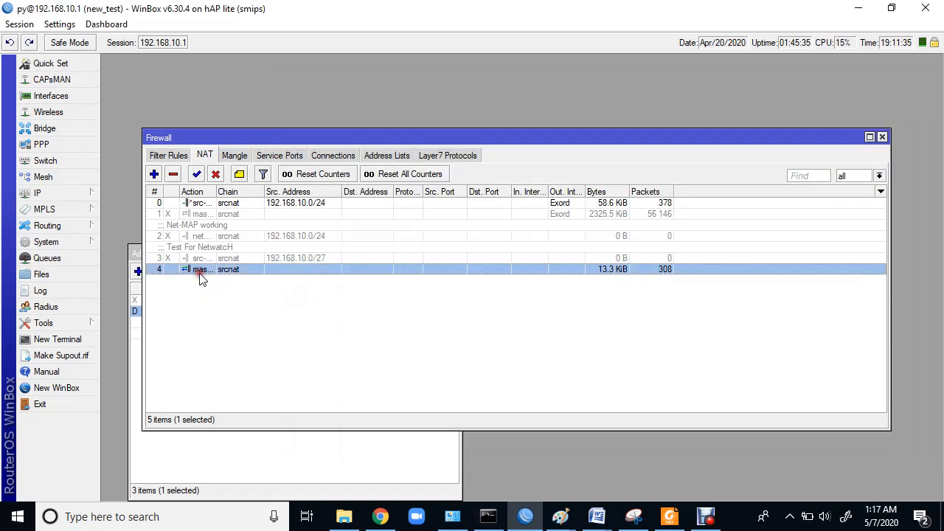
{"action": "left_click", "coordinate": [174, 174]}
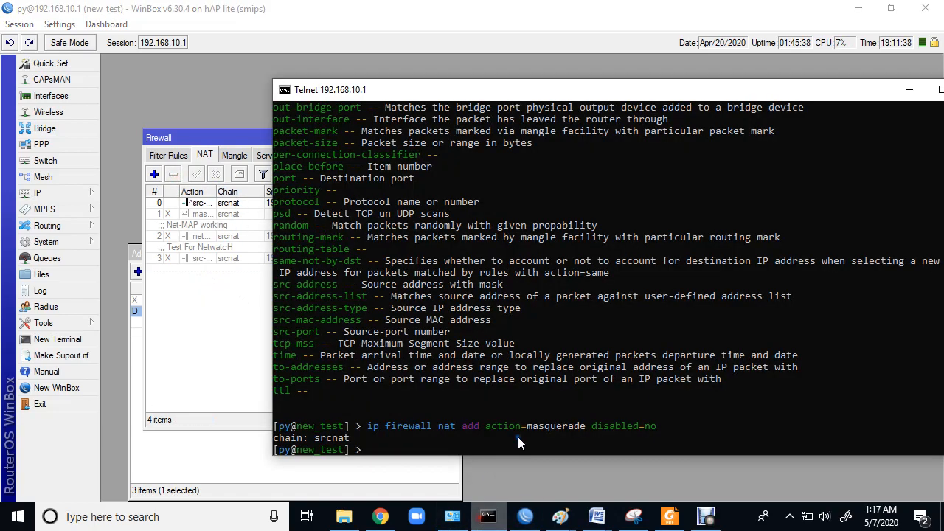
{"action": "left_click", "coordinate": [488, 516]}
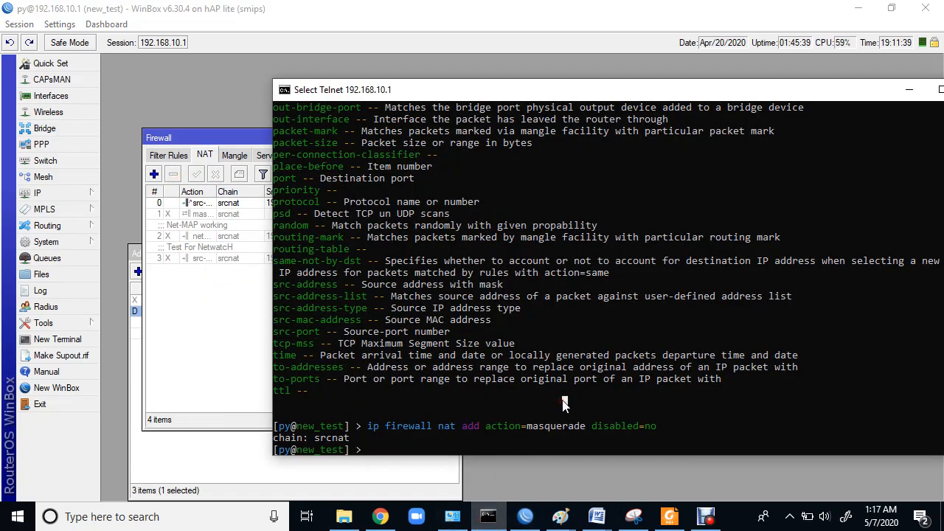
Add a masquerade rule with the single command "ip firewall nat add chain=srcnat action=masquerade disabled=no"
{"action": "type", "text": "ip firewall"}
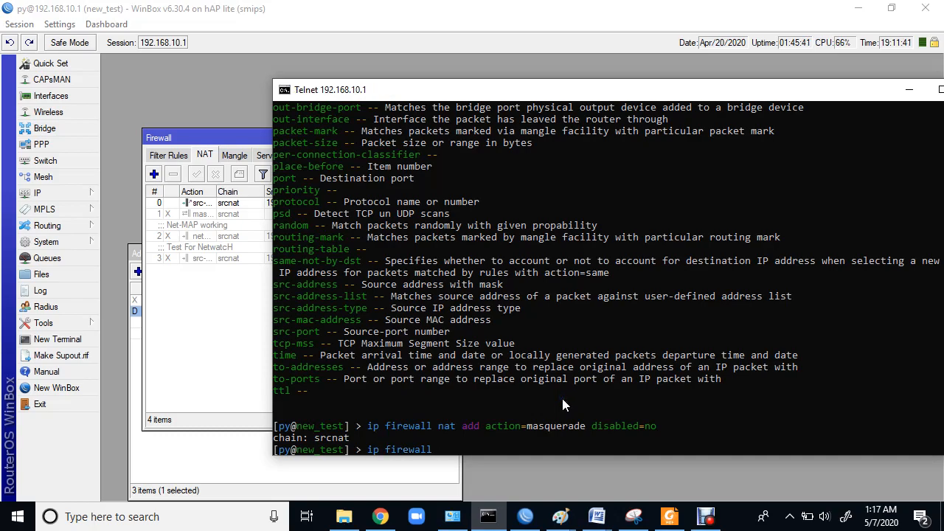
{"action": "type", "text": " nat add chain=sc"}
{"action": "key", "text": "Tab"}
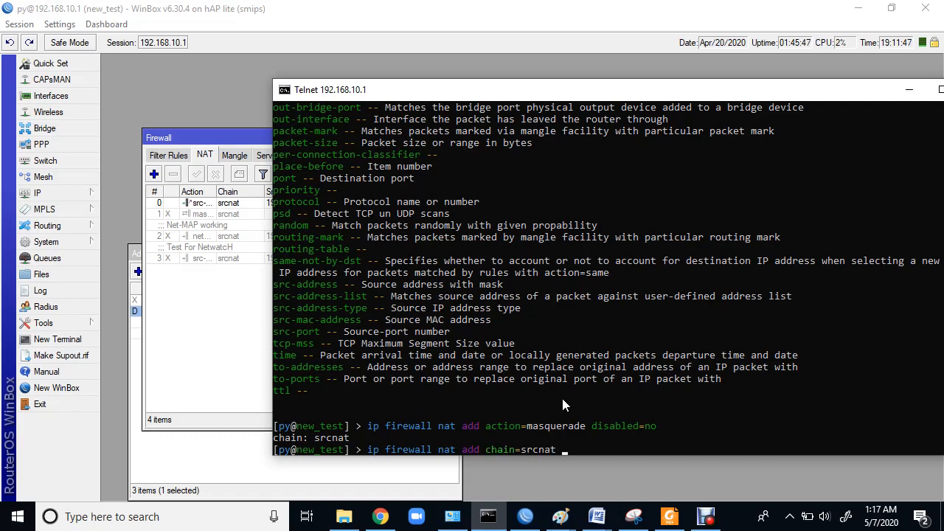
{"action": "type", "text": "ac"}
{"action": "key", "text": "Tab"}
{"action": "type", "text": "mas"}
{"action": "key", "text": "Tab"}
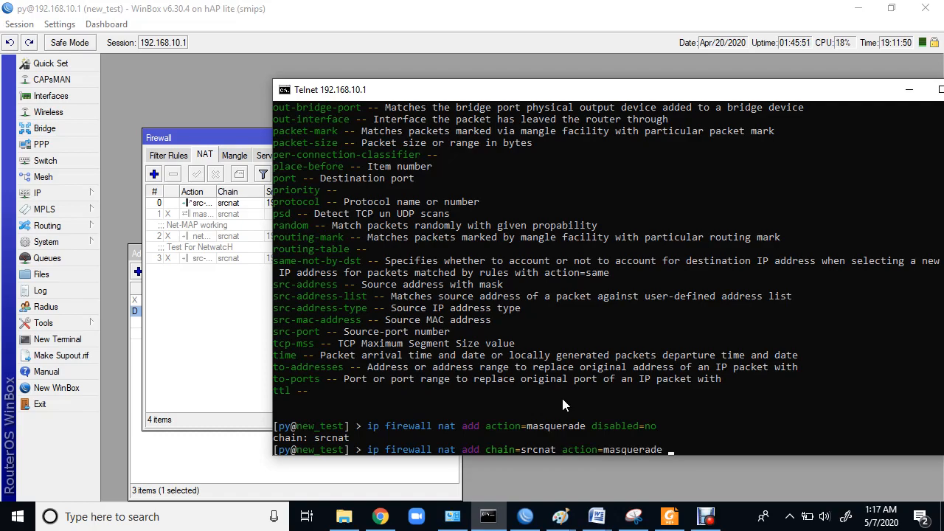
{"action": "type", "text": "di"}
{"action": "key", "text": "Tab"}
{"action": "type", "text": "no"}
{"action": "key", "text": "Return"}
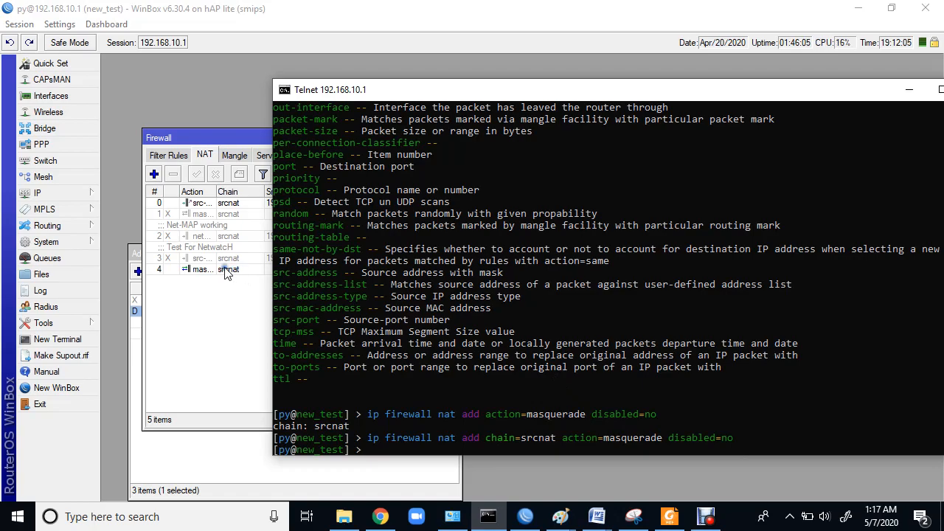
Delete the masquerade rule at the end of the WinBox NAT list and return to the telnet window
{"action": "left_click", "coordinate": [227, 271]}
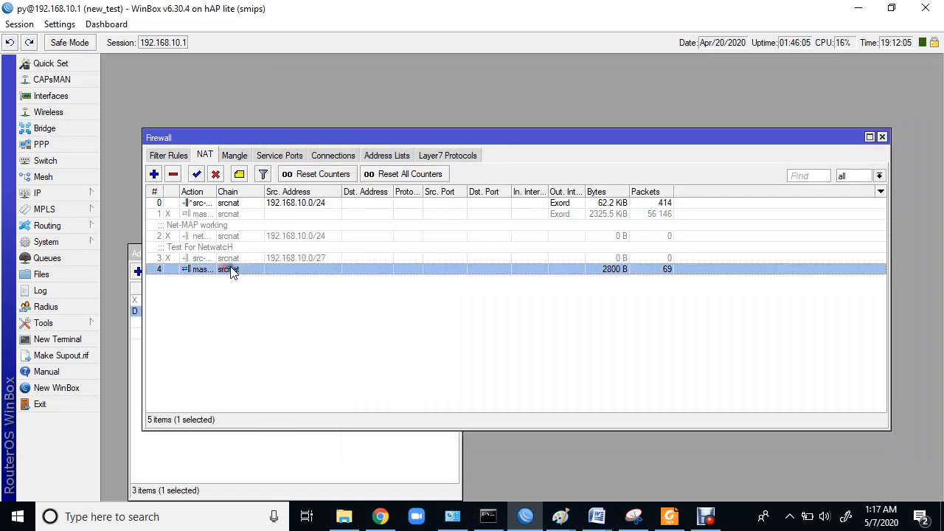
{"action": "left_click", "coordinate": [174, 175]}
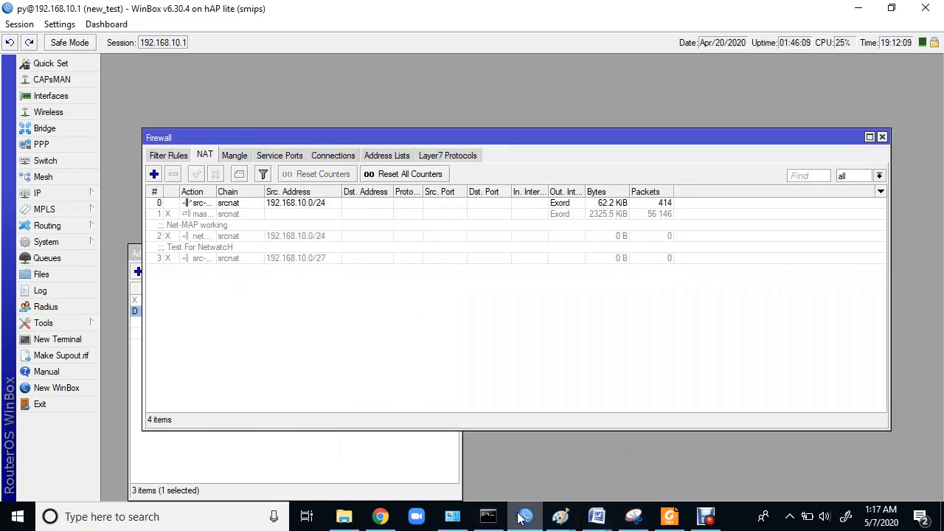
{"action": "left_click", "coordinate": [488, 516]}
{"action": "left_click", "coordinate": [612, 344]}
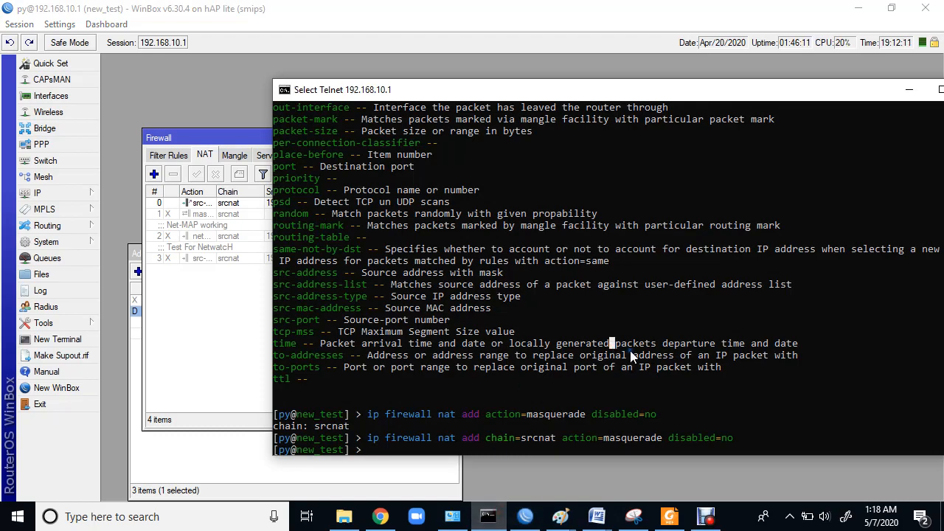
Try to leave the router's telnet session with "exit", and end it with "quit"
{"action": "key", "text": "Escape"}
{"action": "type", "text": "exit"}
{"action": "key", "text": "Return"}
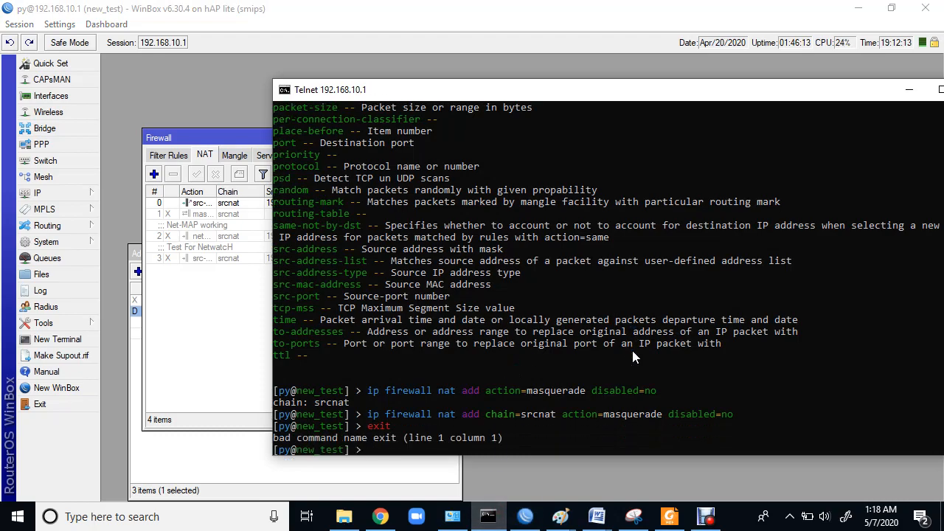
{"action": "type", "text": "quit"}
{"action": "key", "text": "Return"}
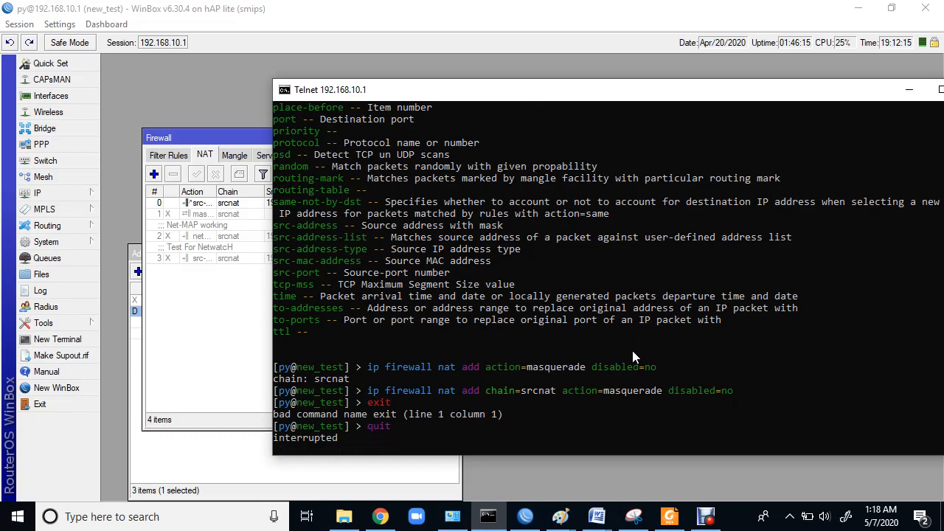